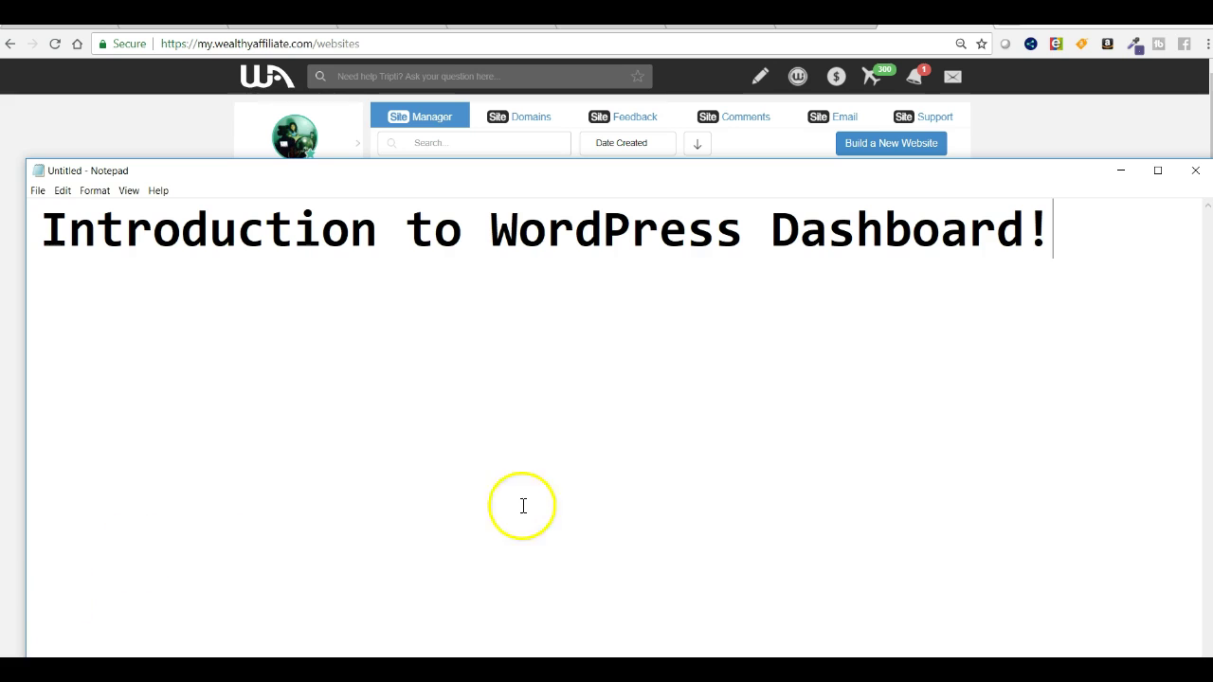
Step: Log in to the babulnokrek.com WordPress admin from Wealthy Affiliate's Site Manager
left_click(1120, 173)
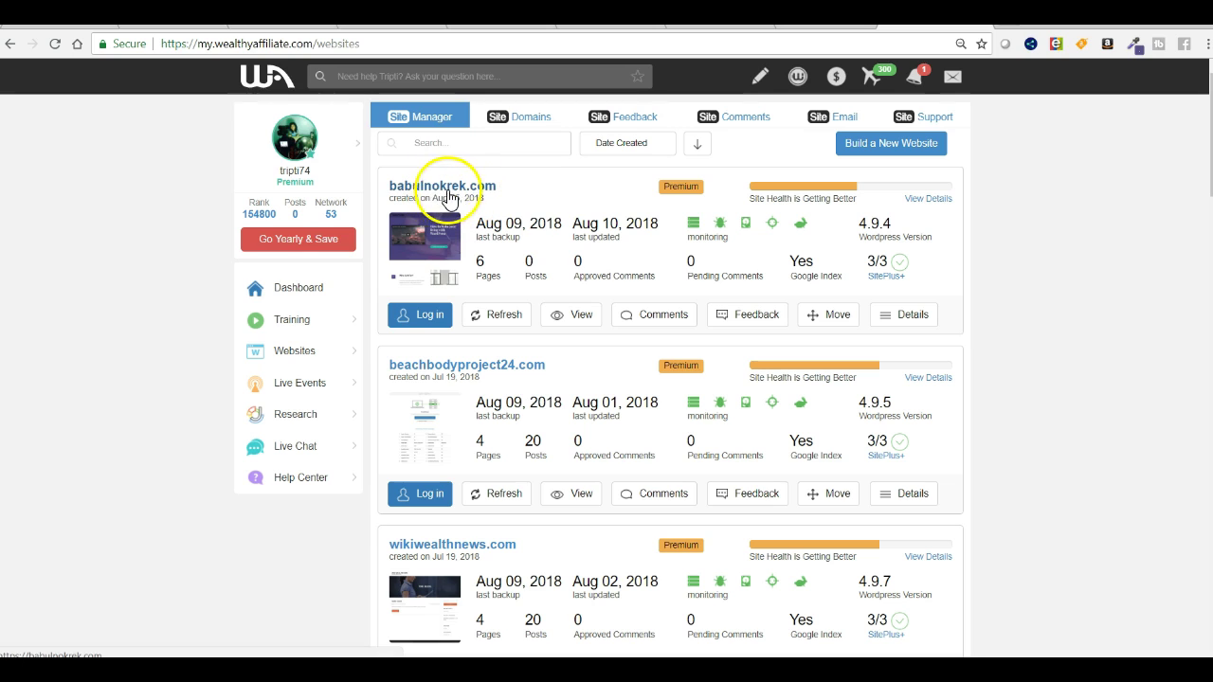
left_click(424, 318)
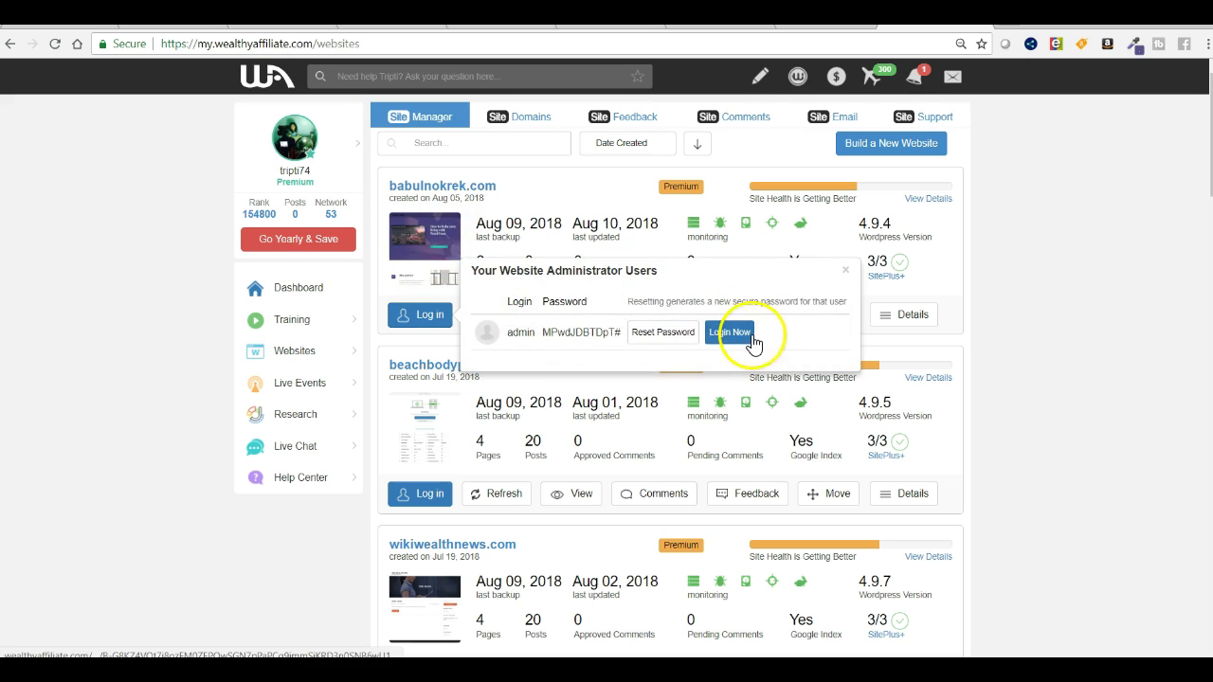
left_click(734, 333)
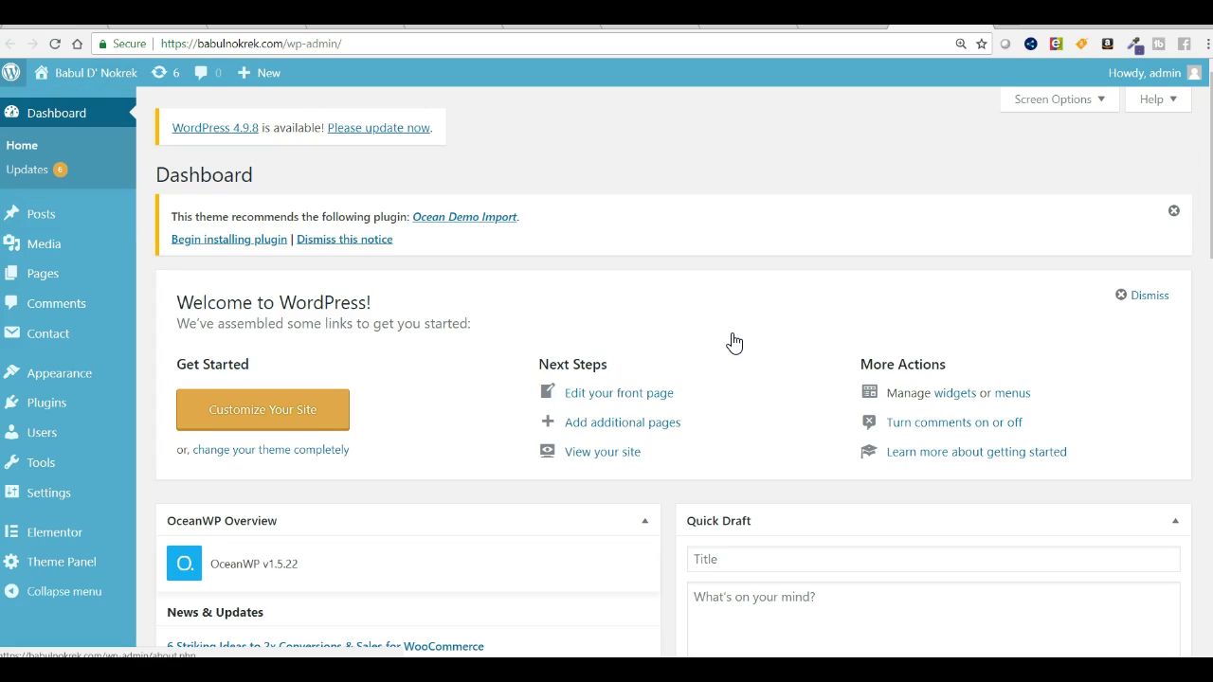
mouse_move(67, 79)
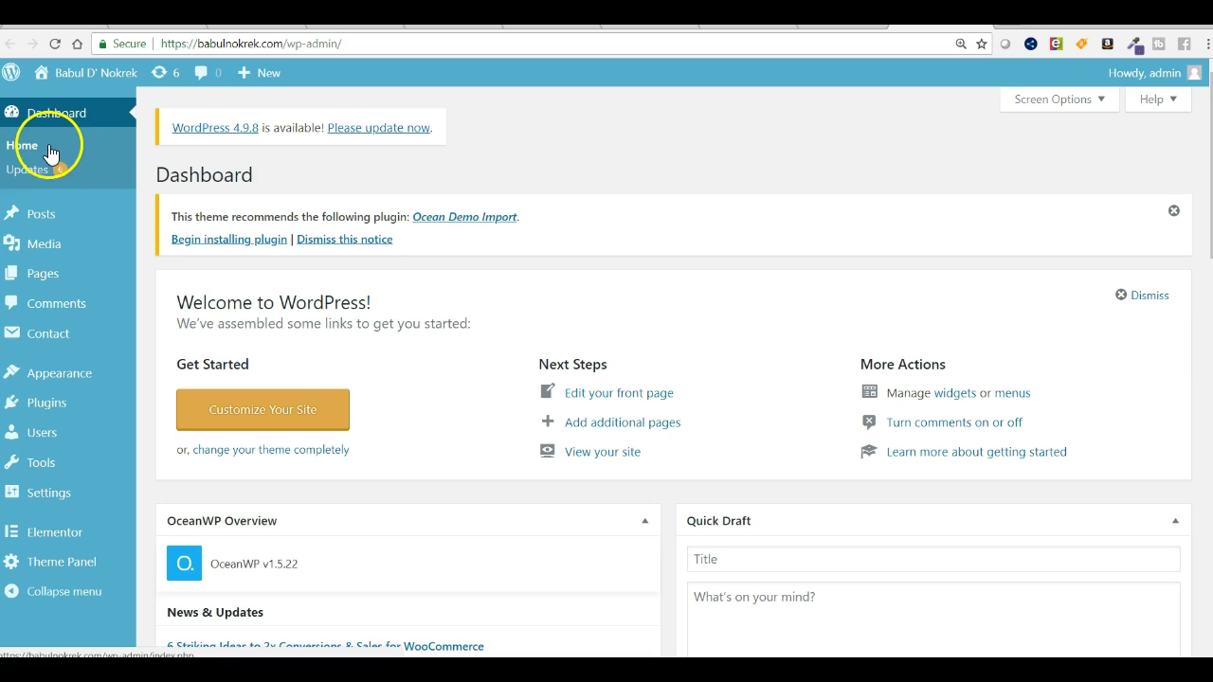
mouse_move(59, 227)
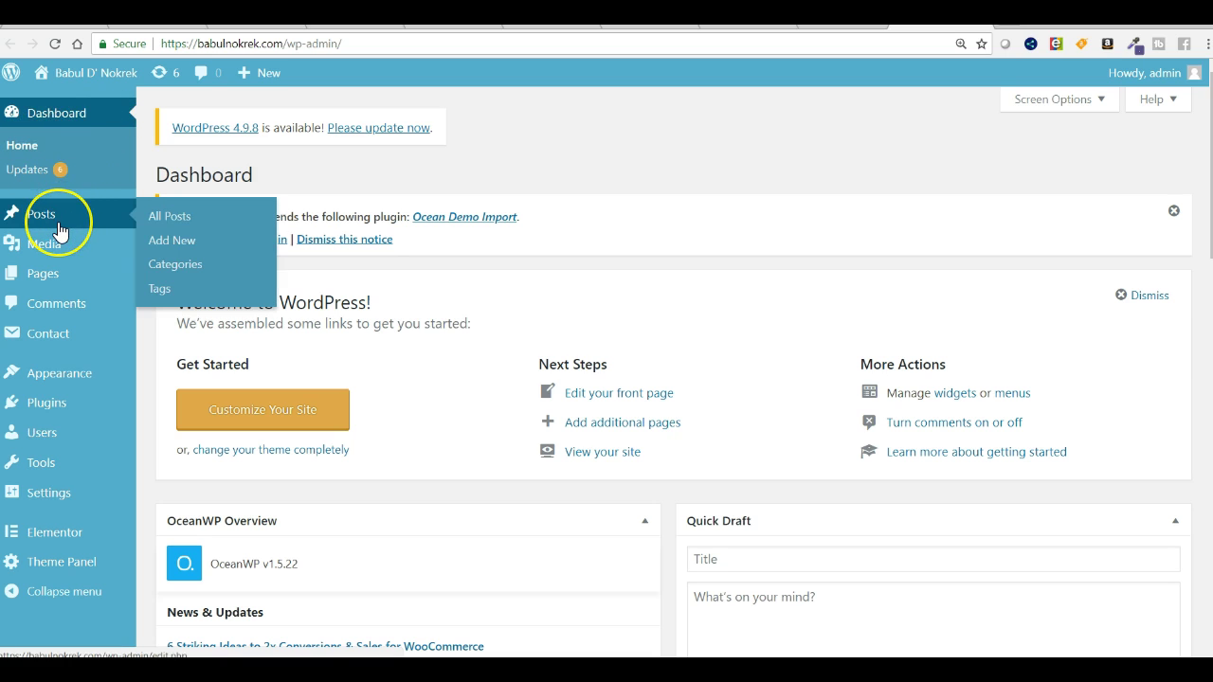
Step: Start a new post, focus its title and body, then view the empty All Posts list
left_click(171, 240)
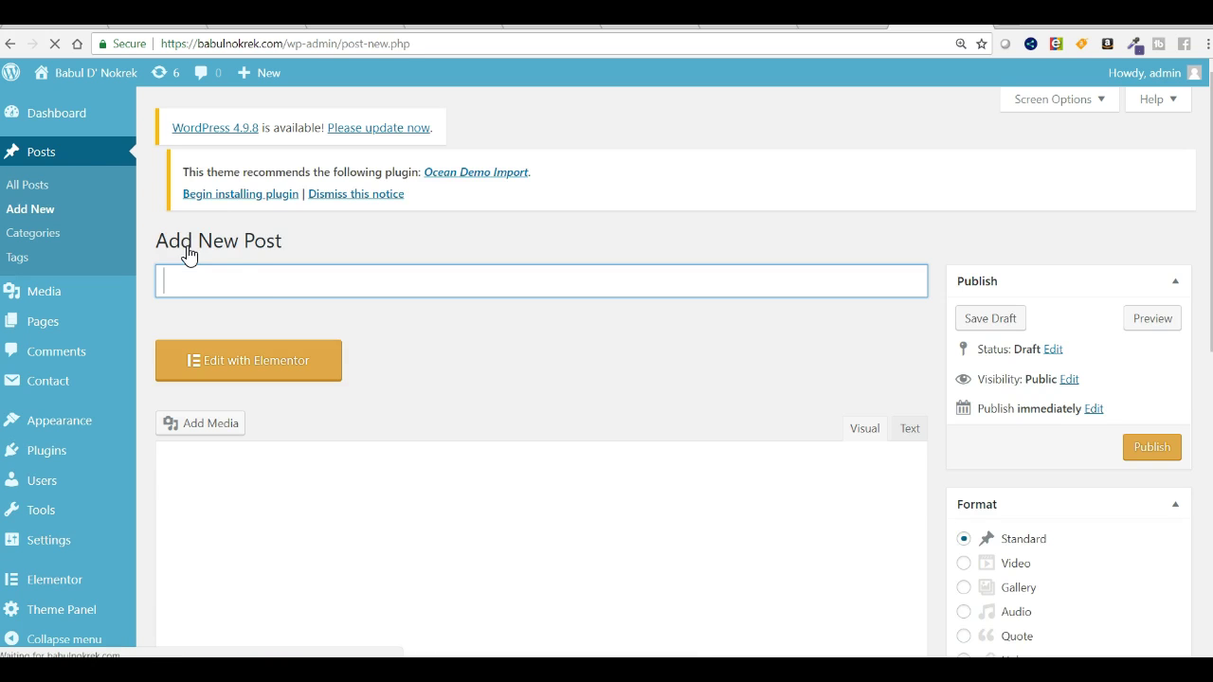
left_click(209, 281)
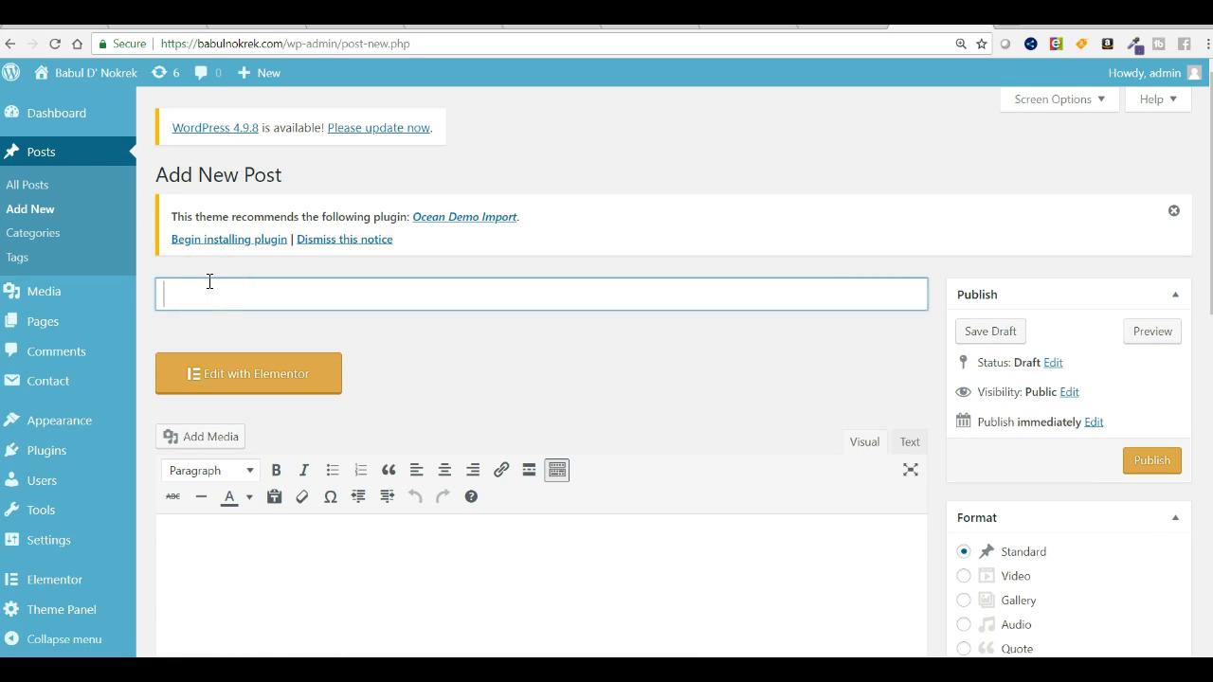
left_click(215, 555)
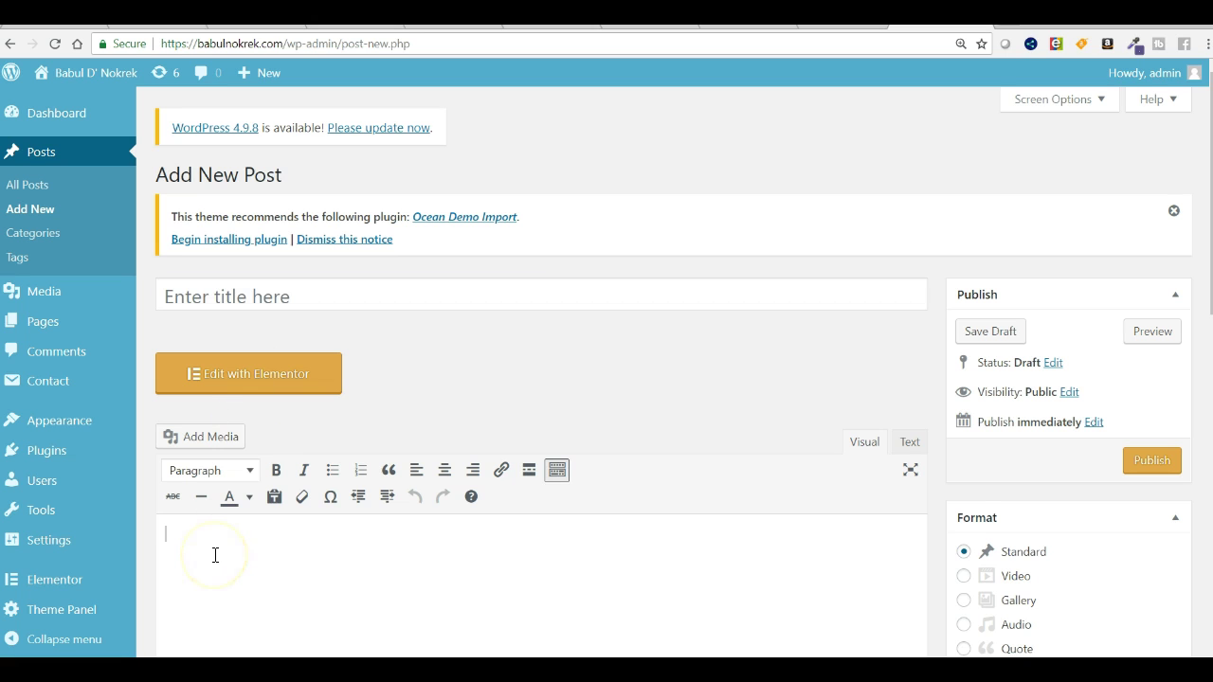
left_click(40, 196)
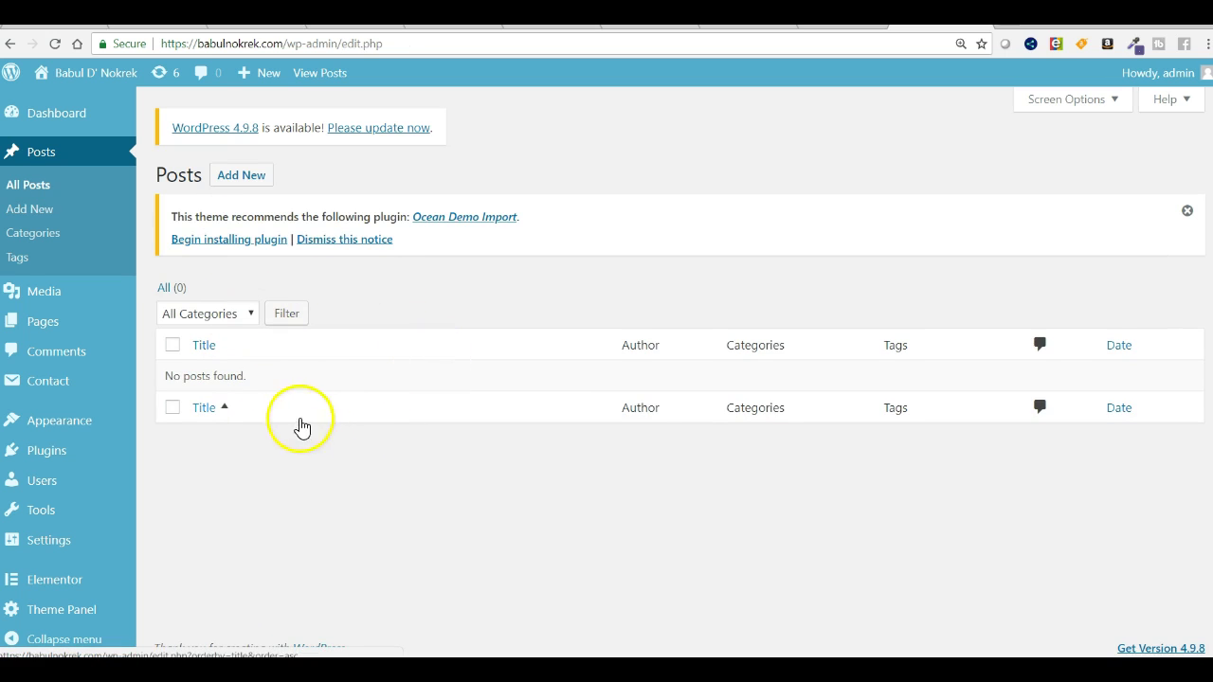
mouse_move(50, 300)
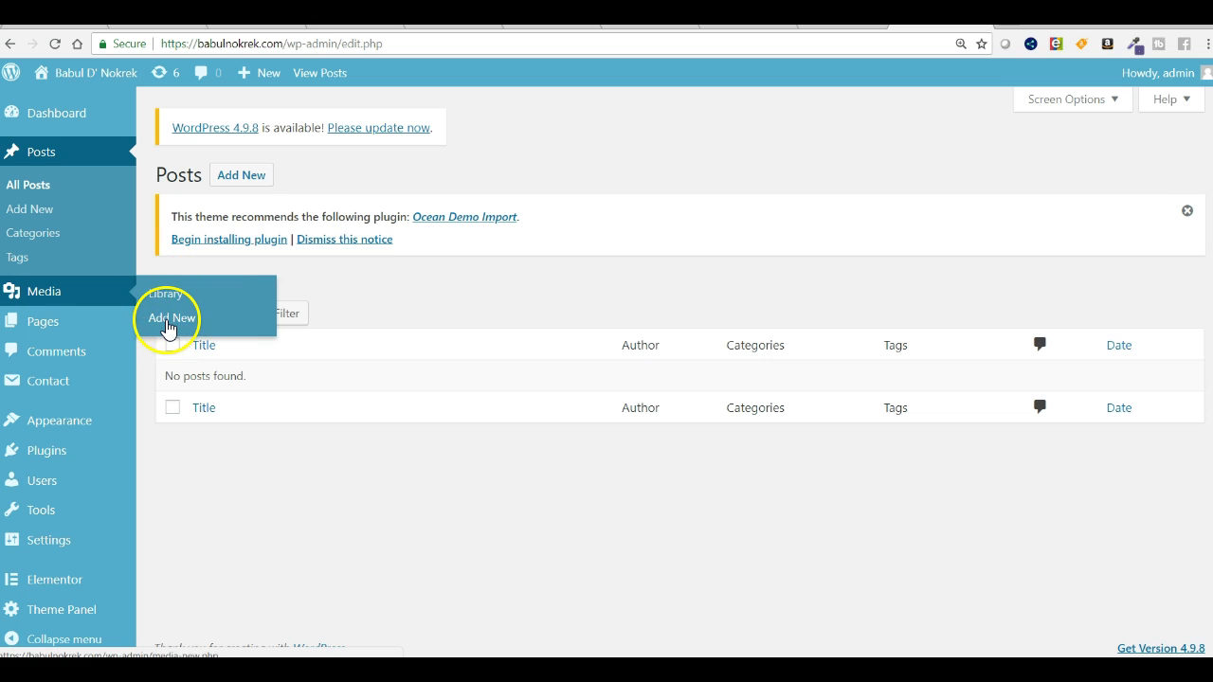
mouse_move(57, 330)
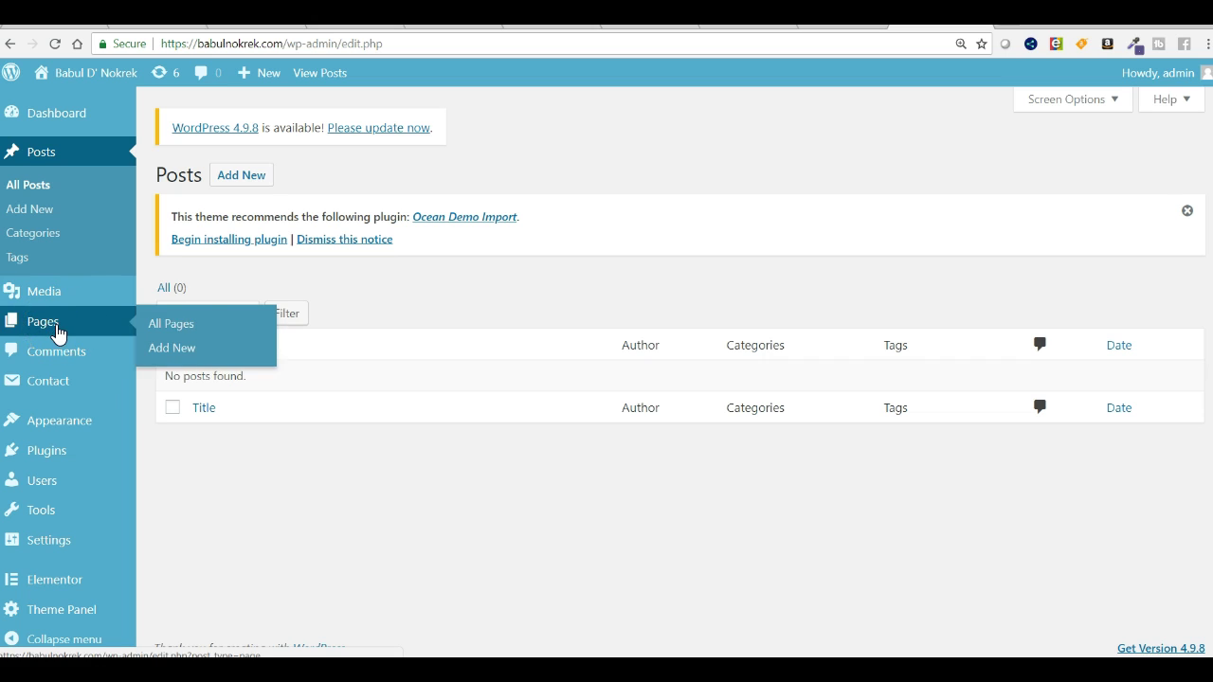
left_click(182, 333)
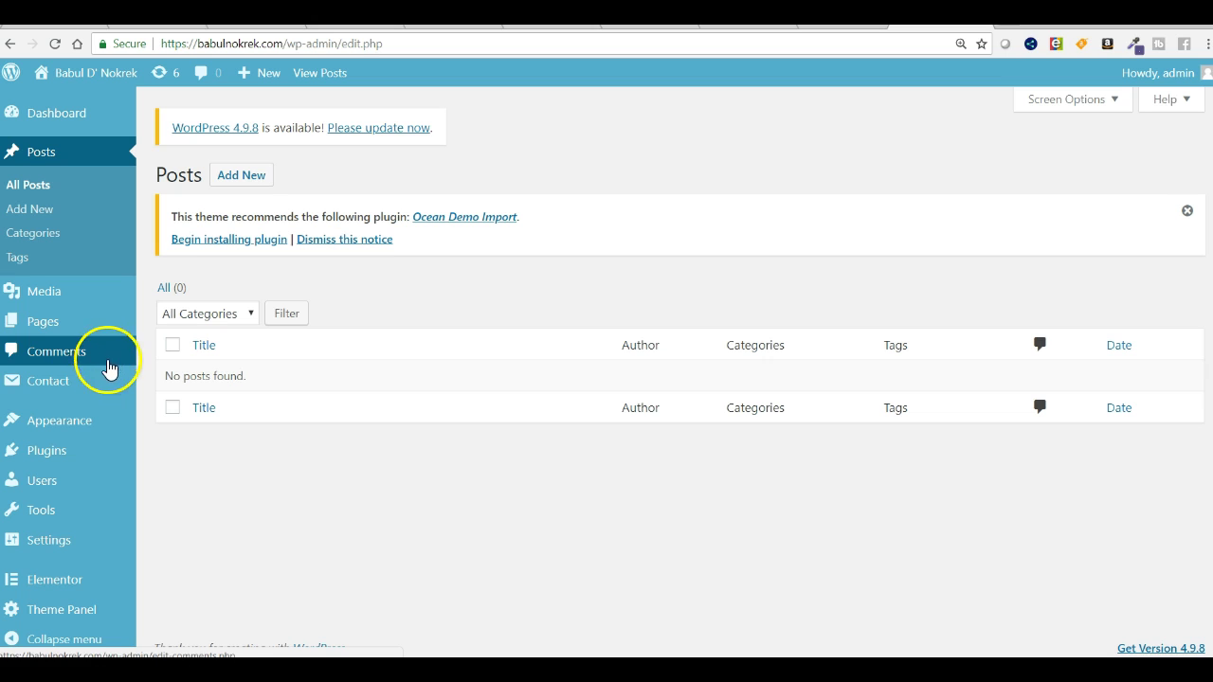
mouse_move(61, 389)
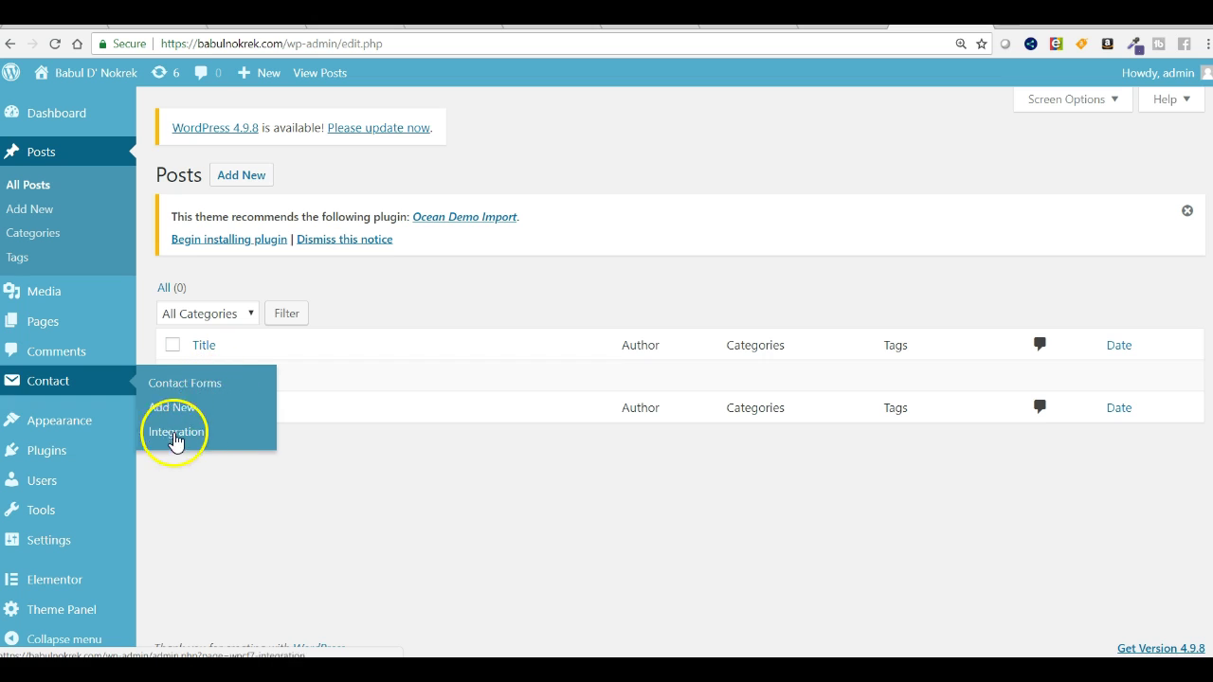
mouse_move(73, 429)
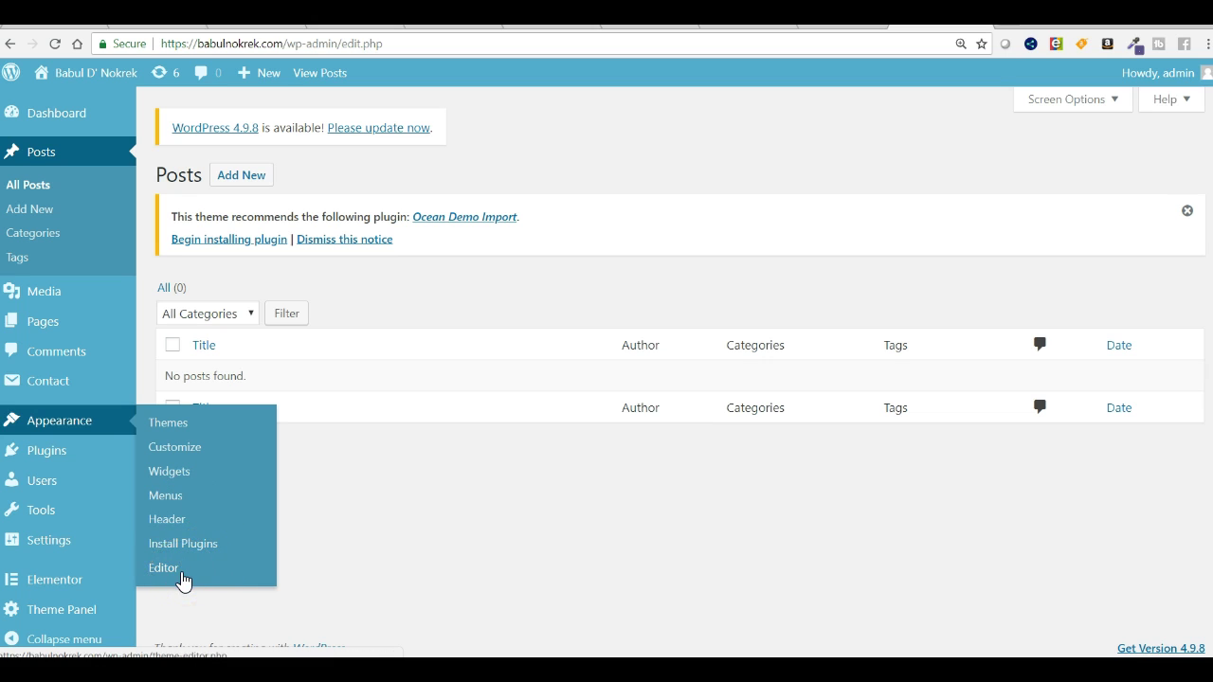
mouse_move(73, 460)
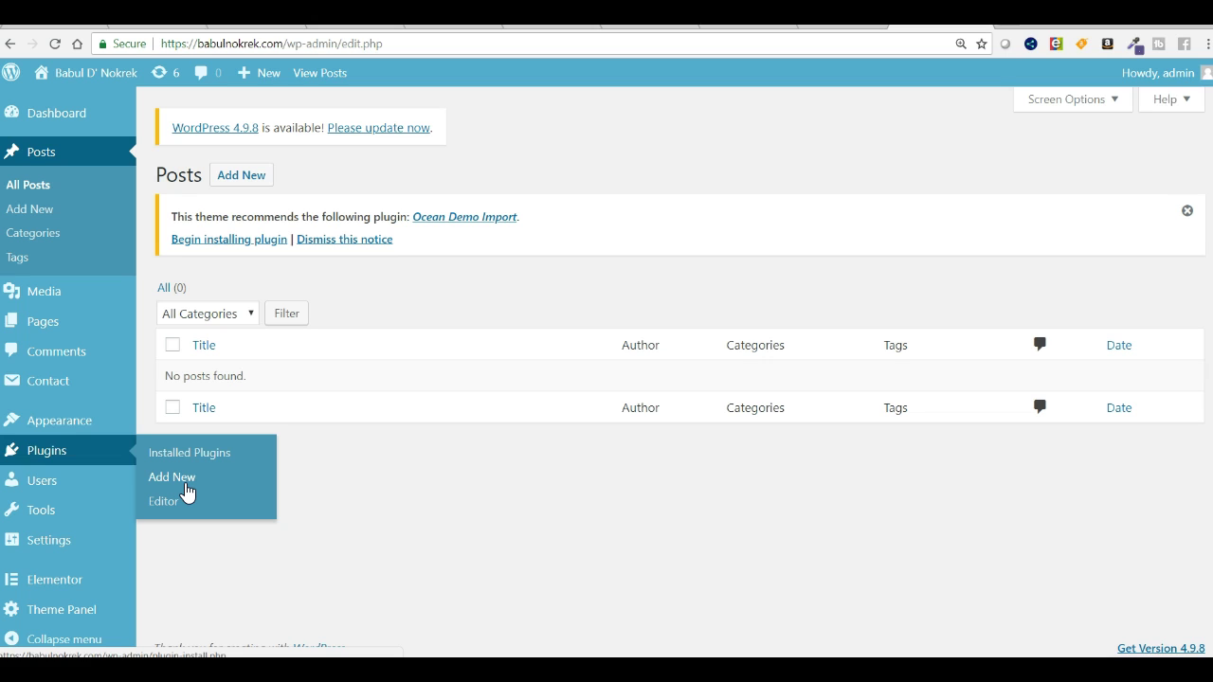
mouse_move(45, 487)
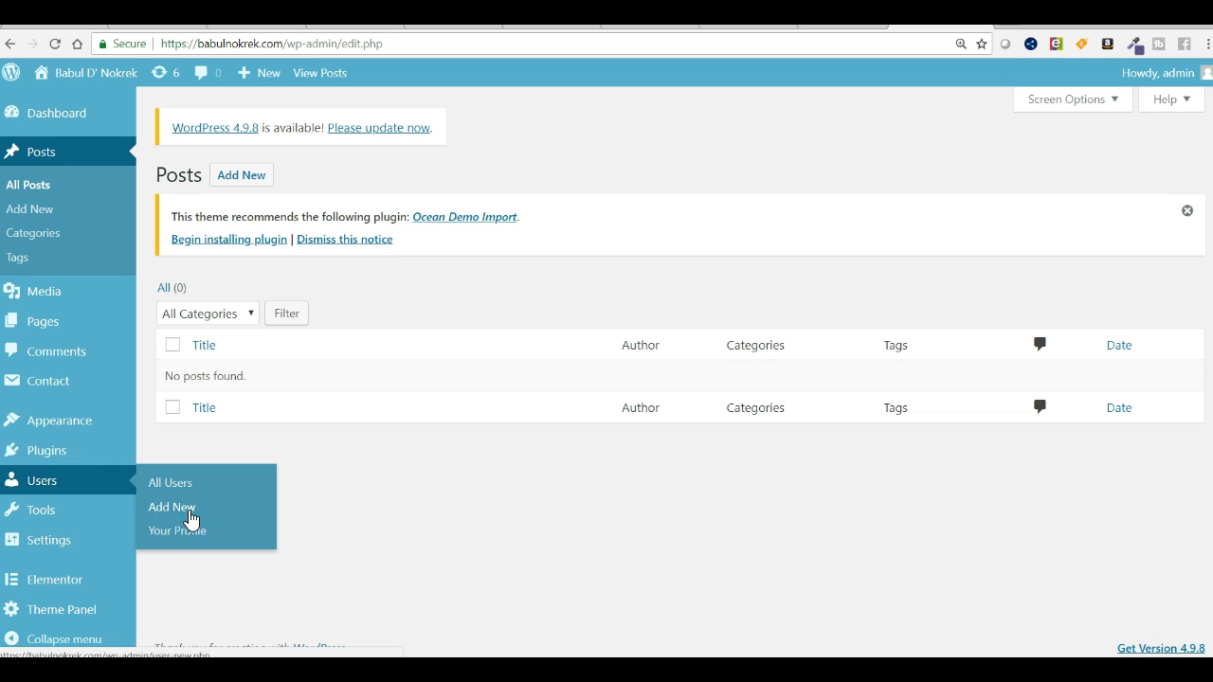
left_click(189, 511)
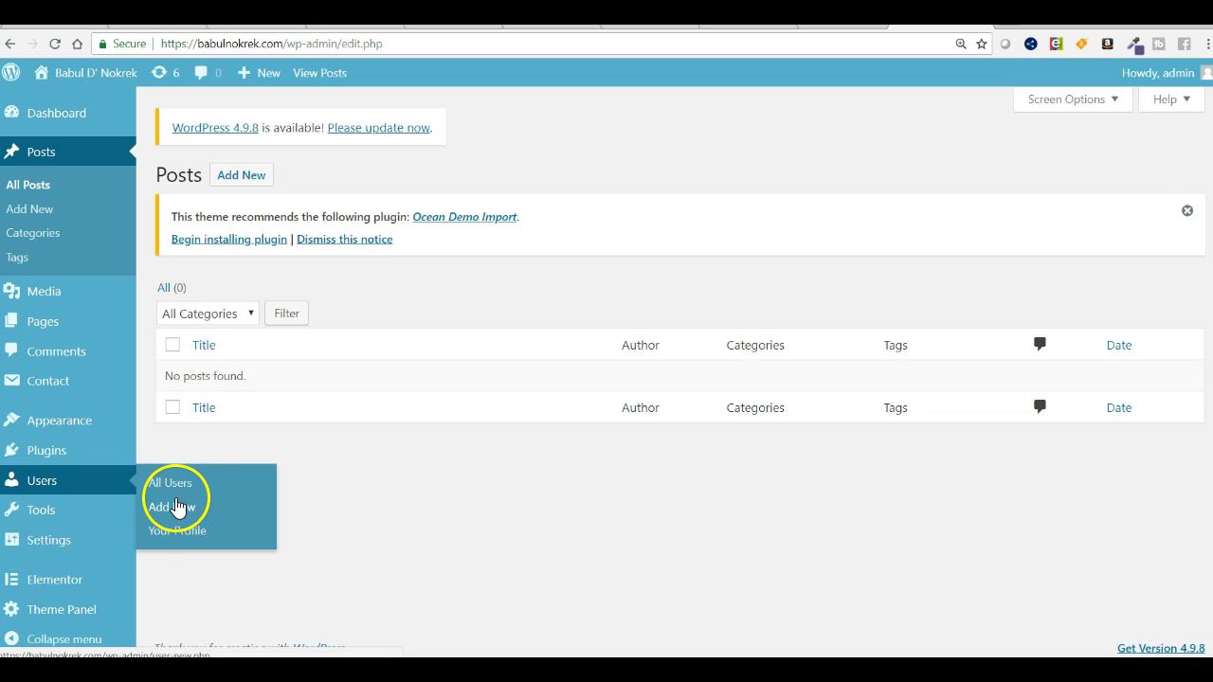
mouse_move(33, 519)
left_click(183, 519)
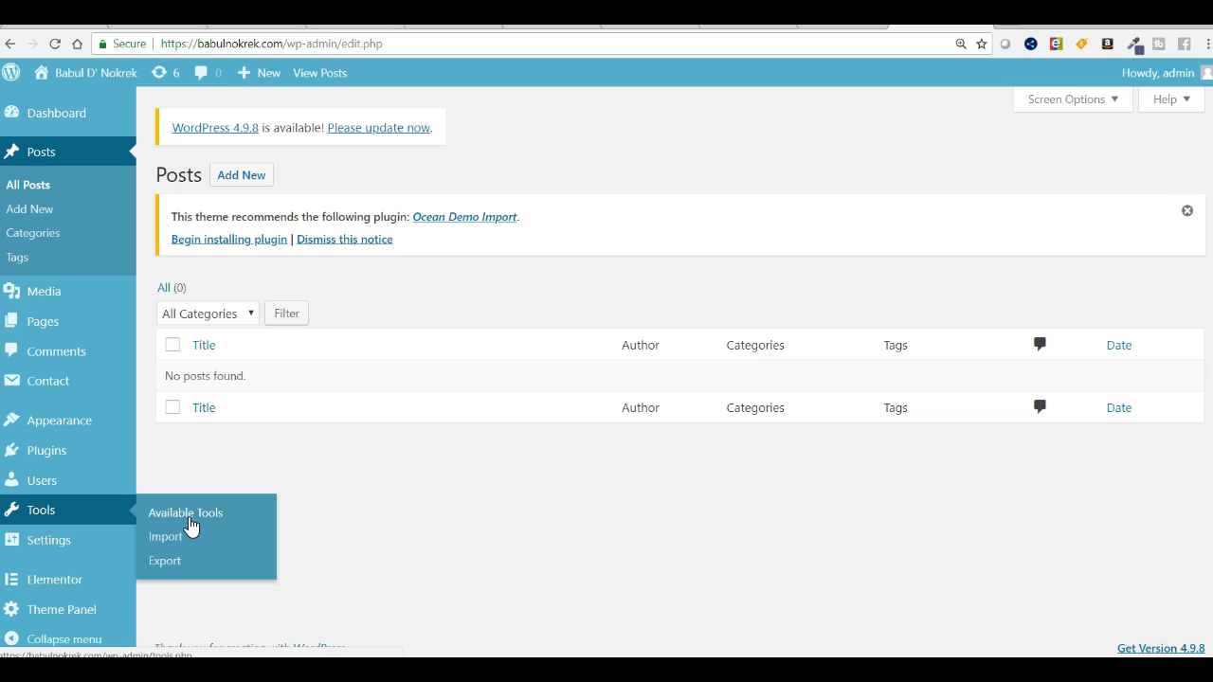
left_click(192, 538)
left_click(182, 547)
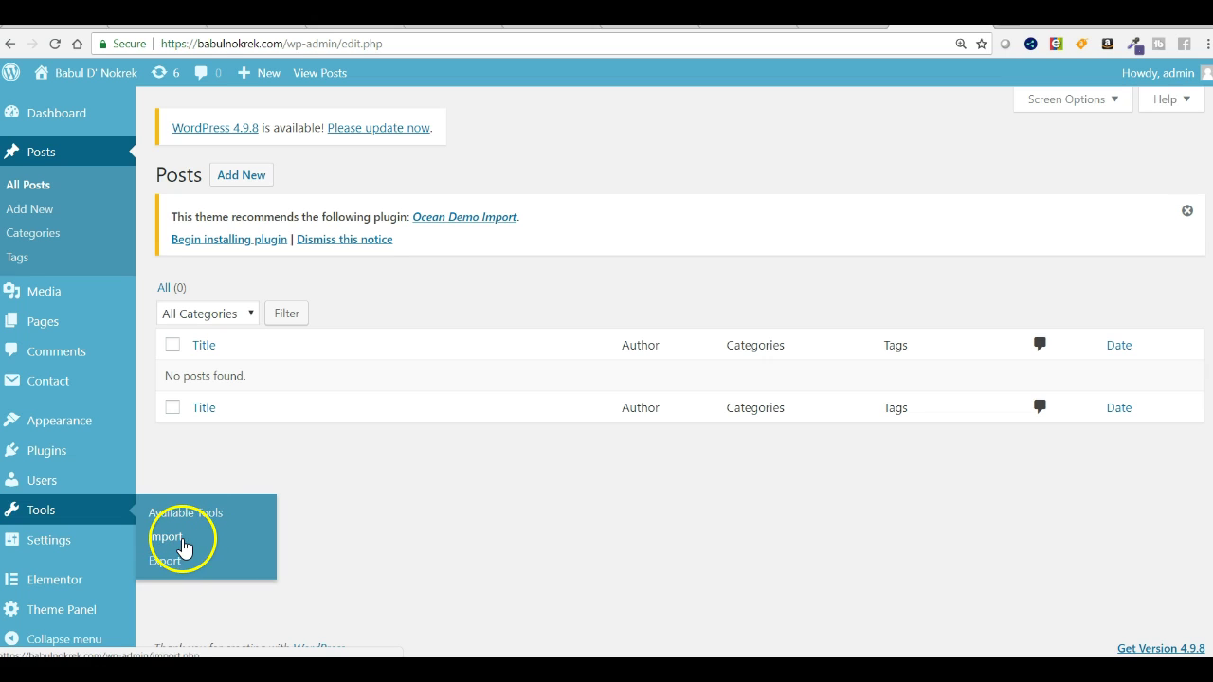
mouse_move(82, 555)
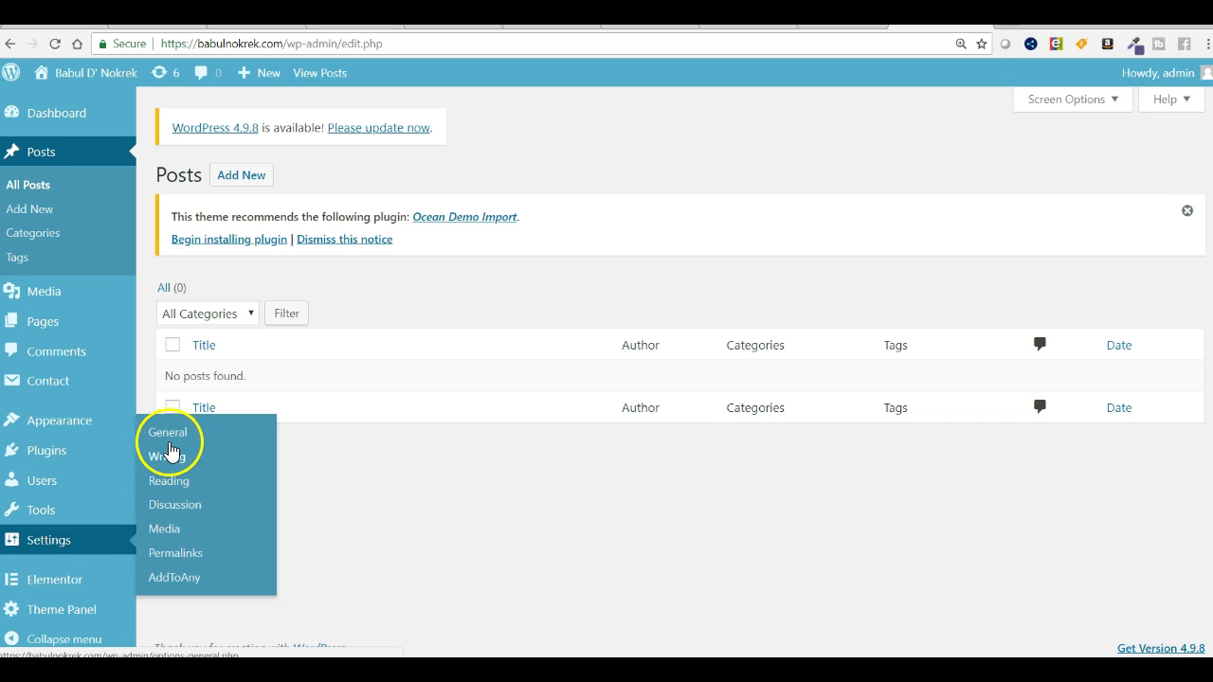
left_click(174, 439)
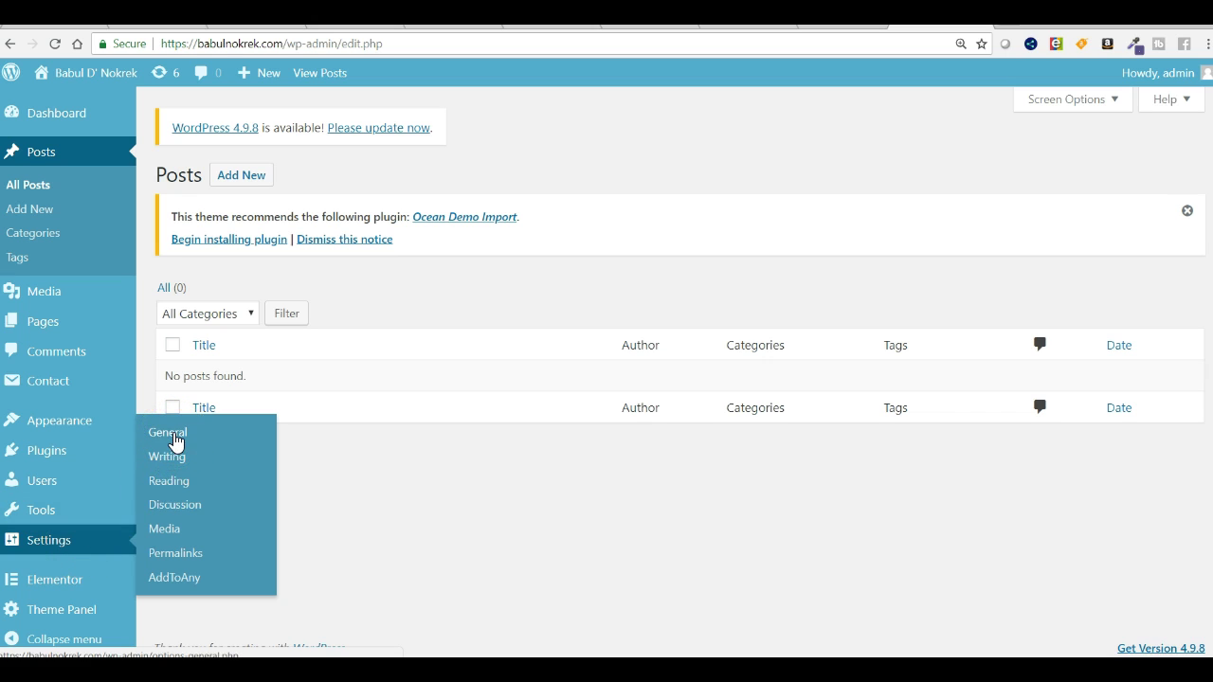
left_click(185, 467)
Step: In Permalinks, try Plain, Day and name and Numeric, then save Post name links (/sample-post/)
left_click(196, 566)
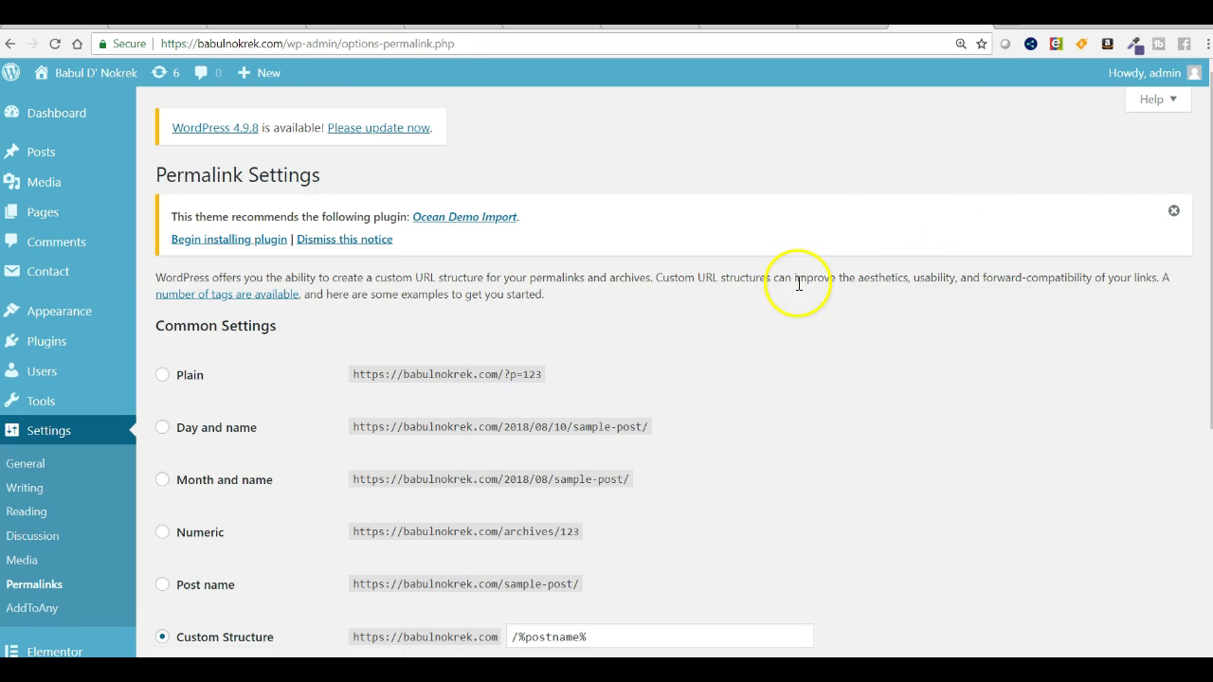
left_click(162, 377)
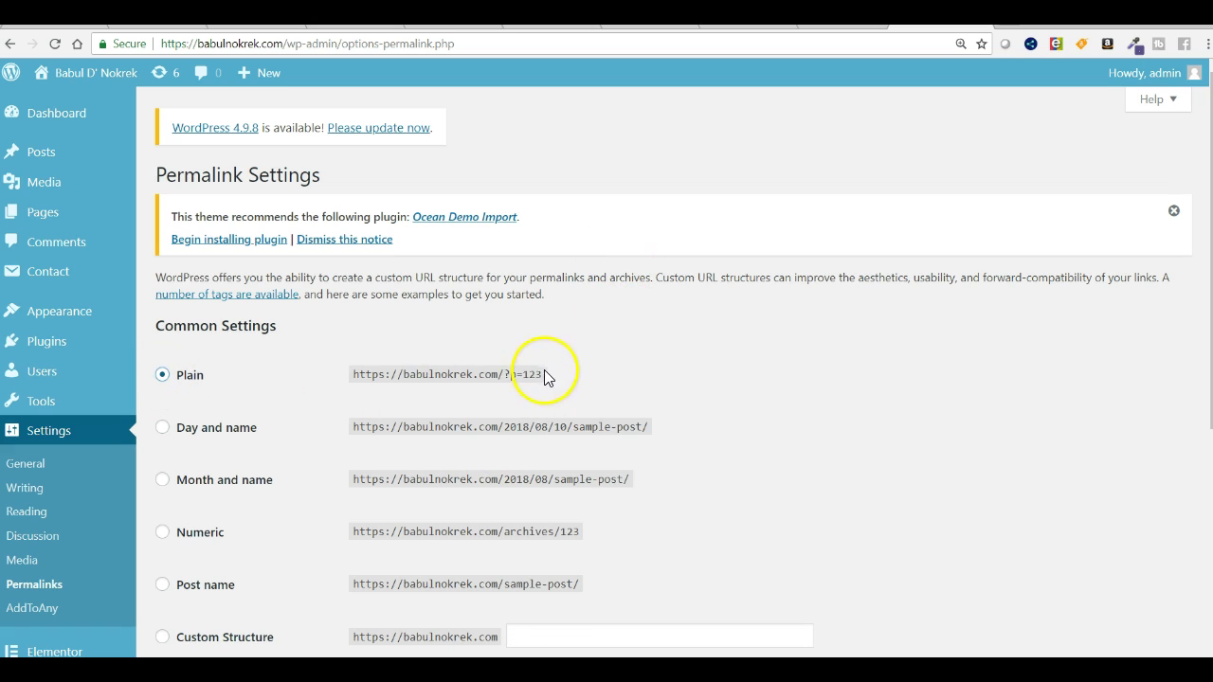
left_click(164, 431)
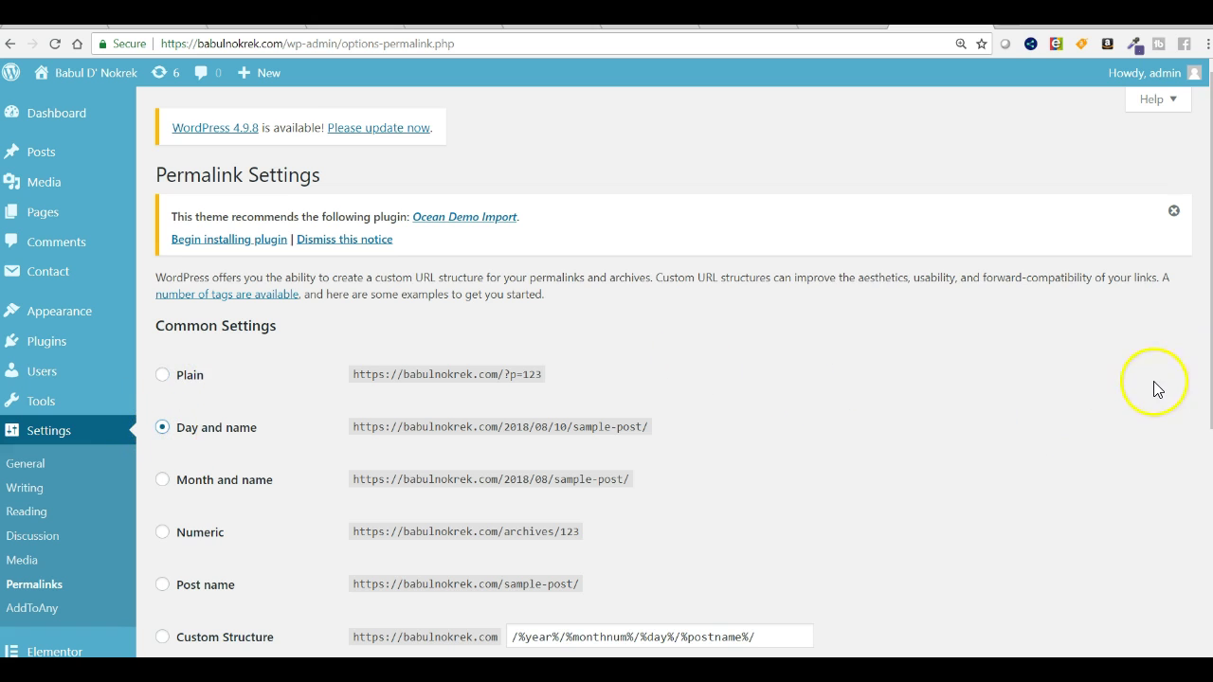
key("Down")
key("Down")
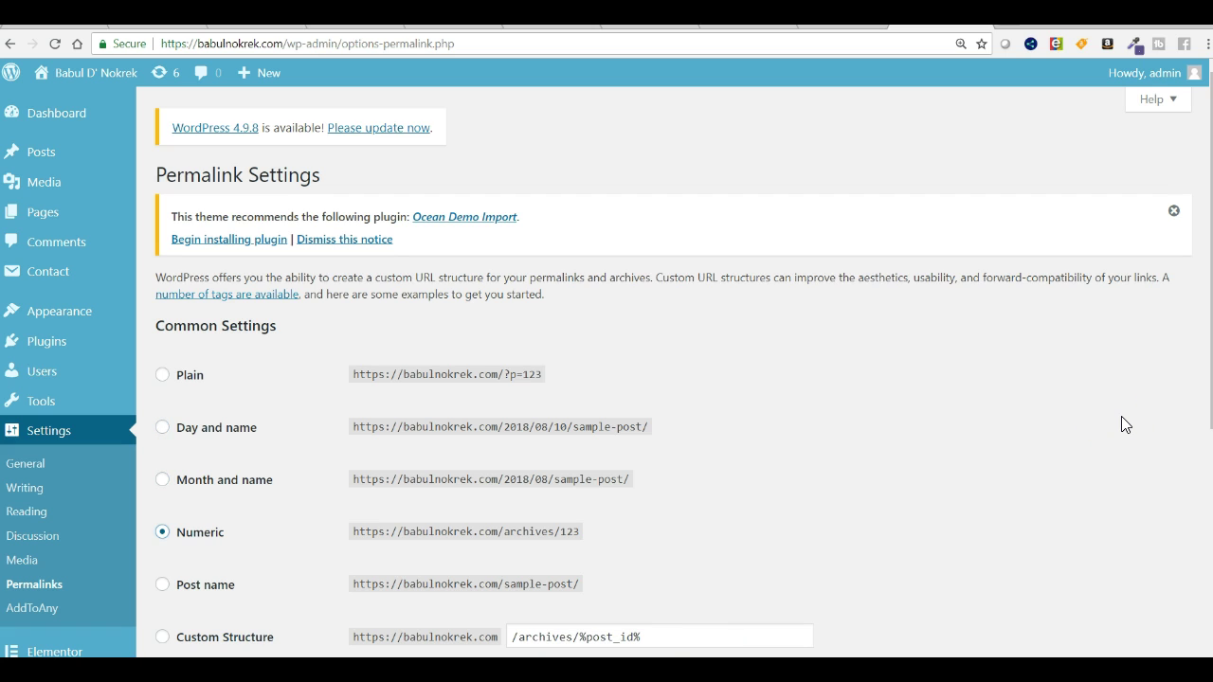
left_click(1205, 411)
left_click_drag(1209, 412, 1209, 482)
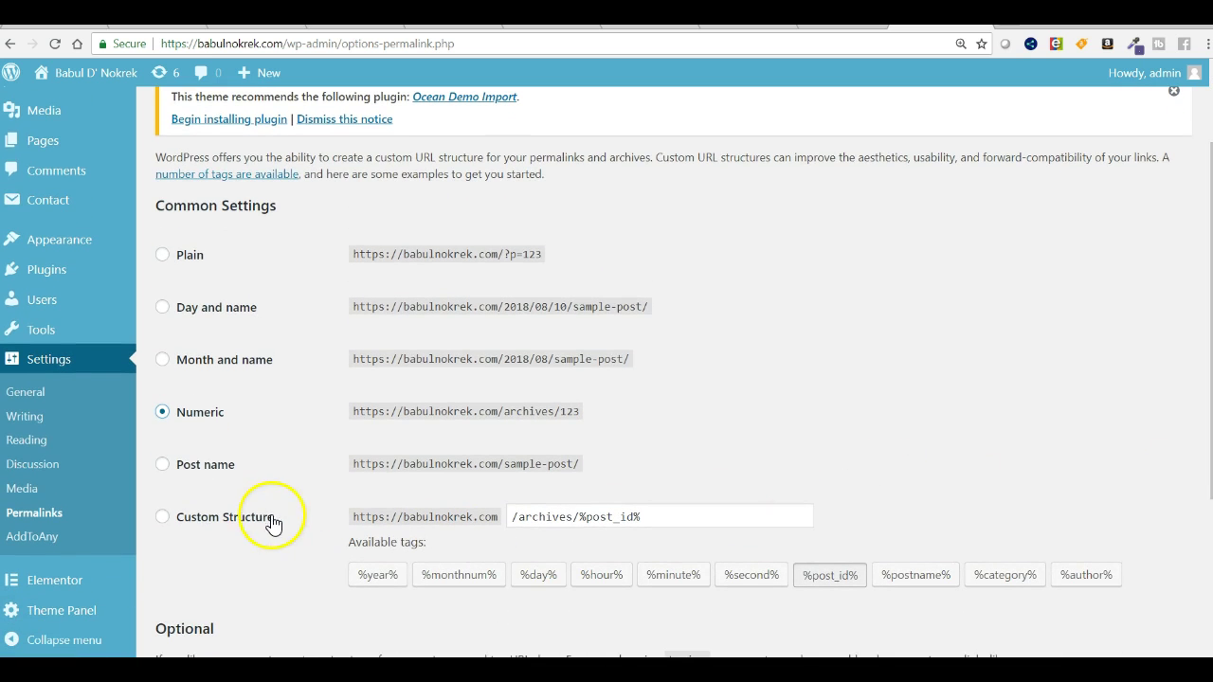
left_click(163, 465)
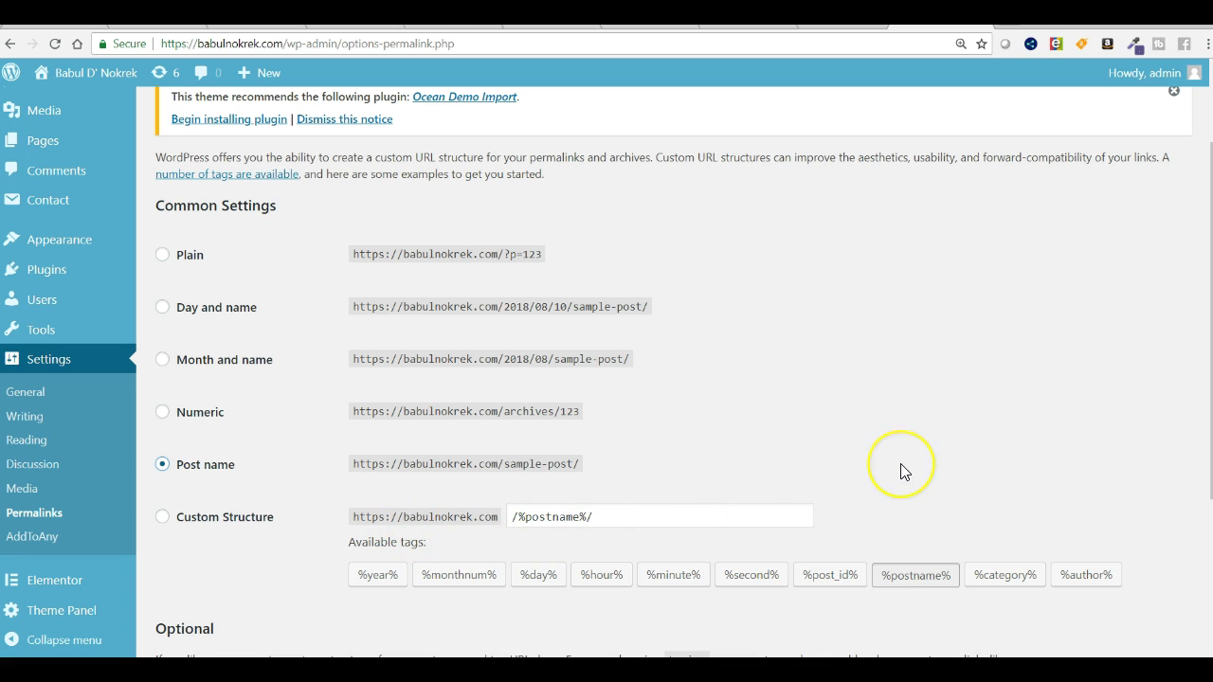
scroll(900, 465, "down", 1)
scroll(900, 464, "down", 2)
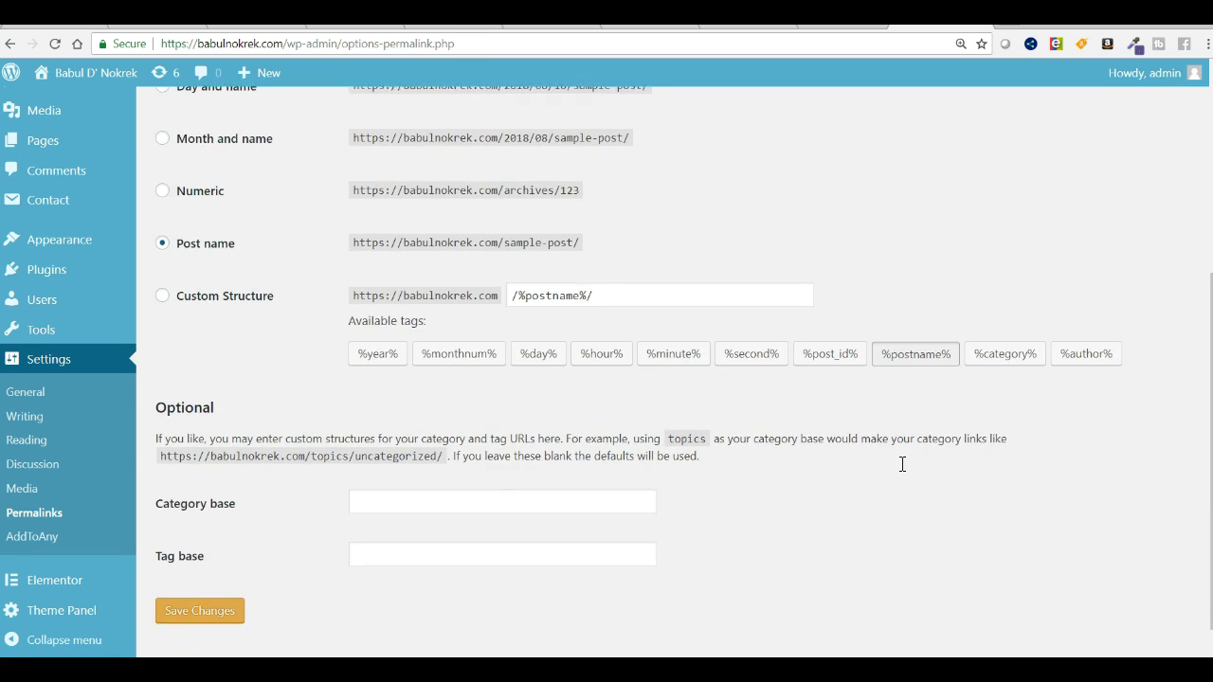
left_click(180, 618)
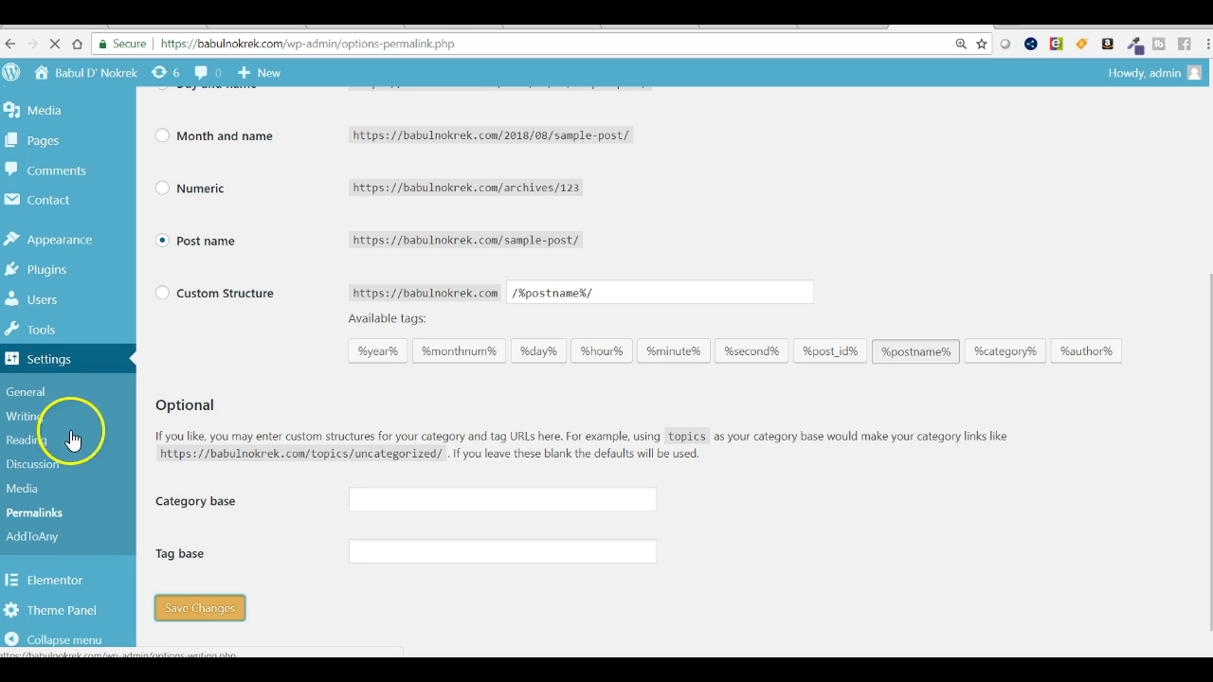
mouse_move(59, 592)
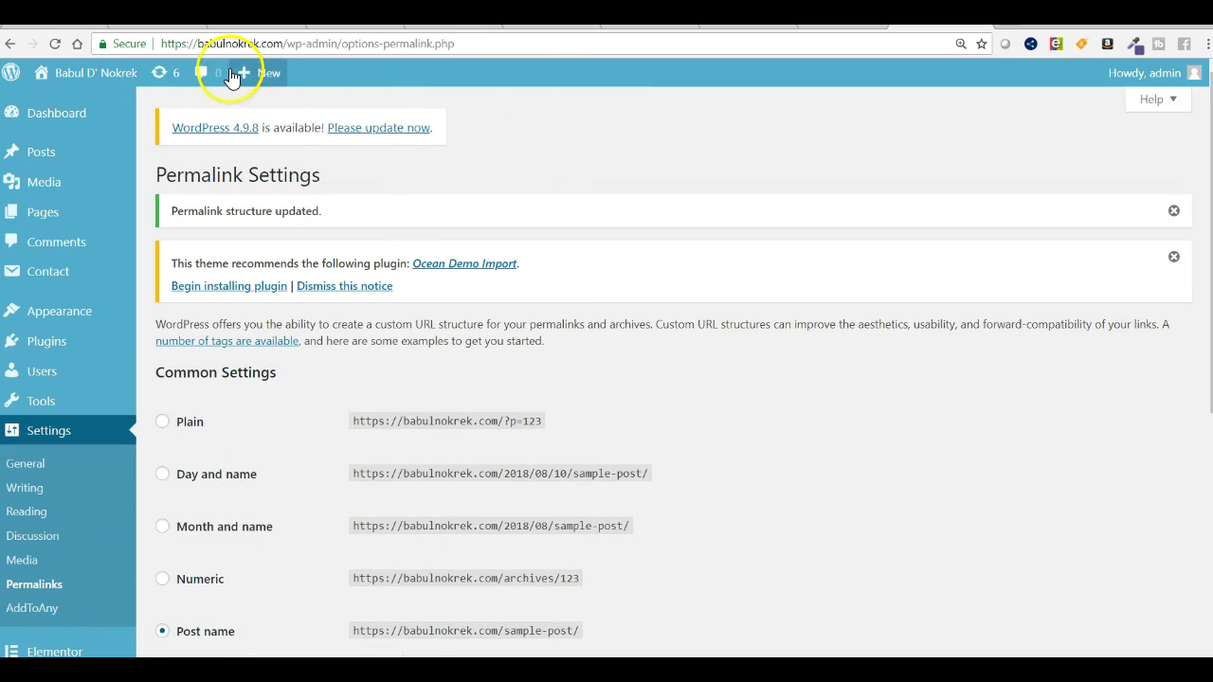
Step: Expand and collapse the permalink Help overview, then return to the admin Dashboard
mouse_move(260, 76)
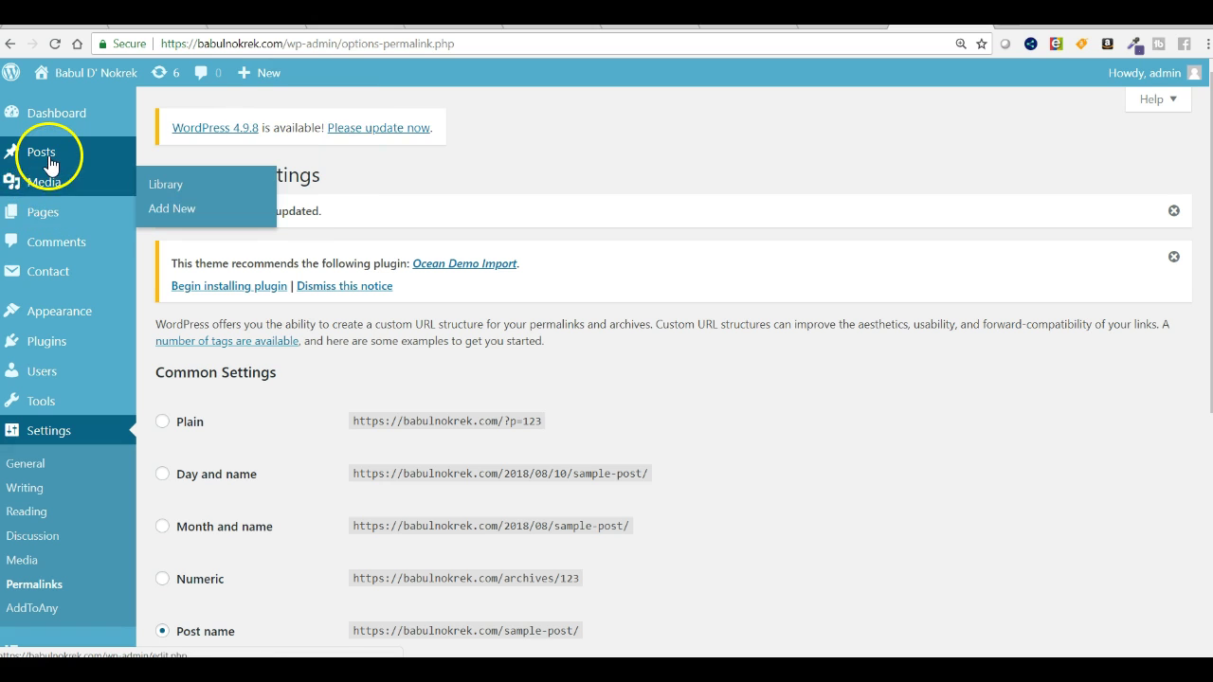
mouse_move(50, 166)
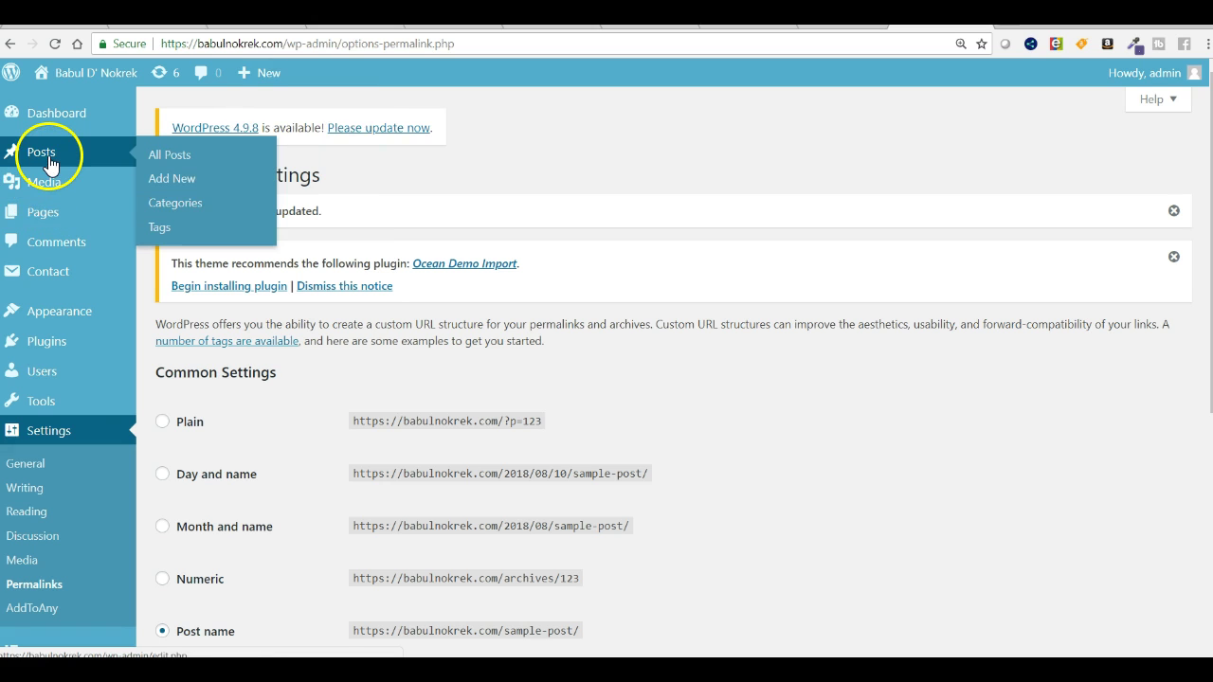
left_click(1170, 110)
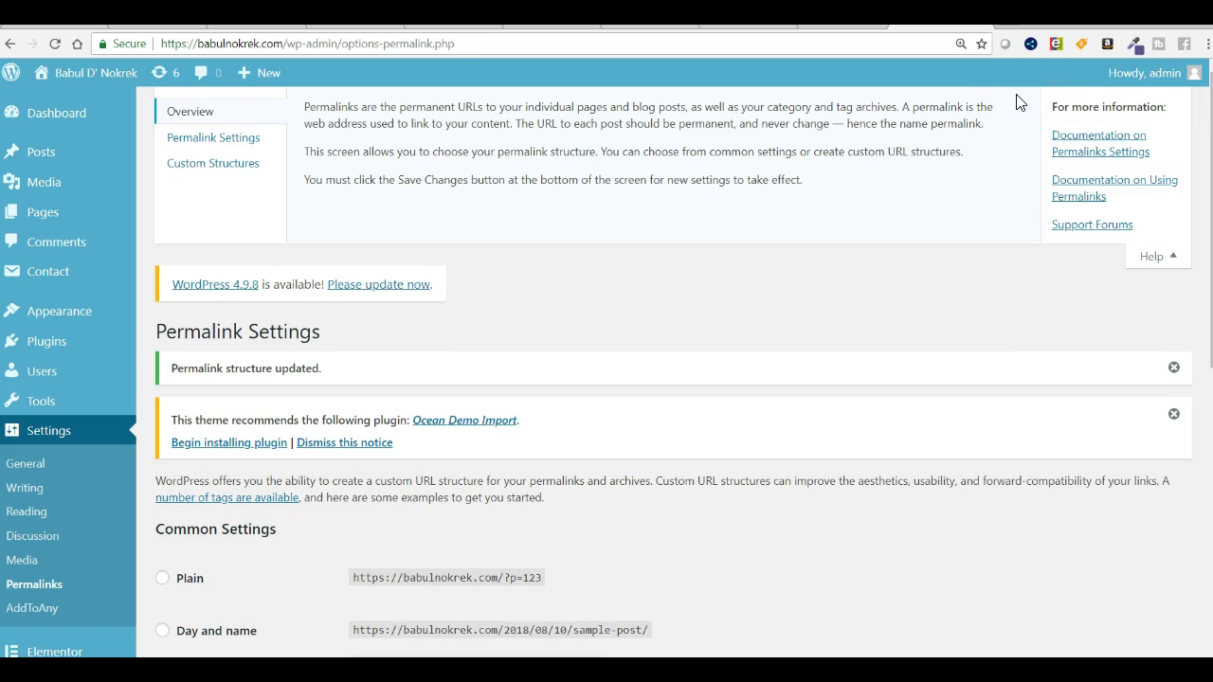
left_click(1172, 260)
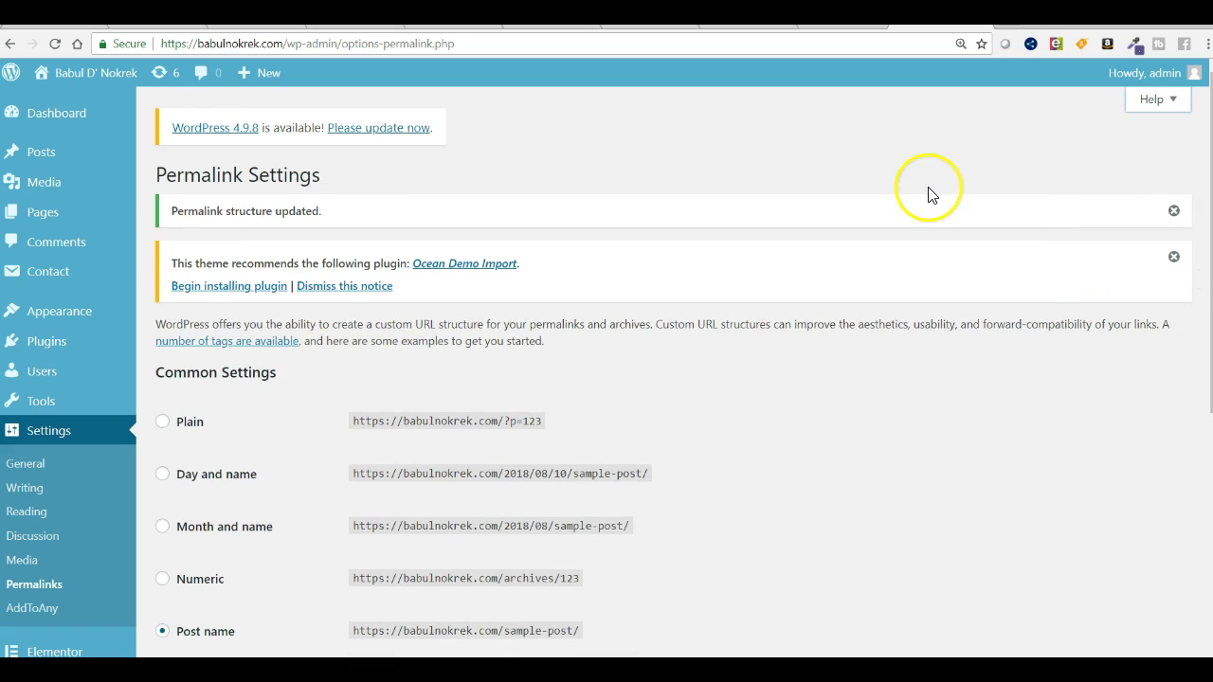
left_click(66, 113)
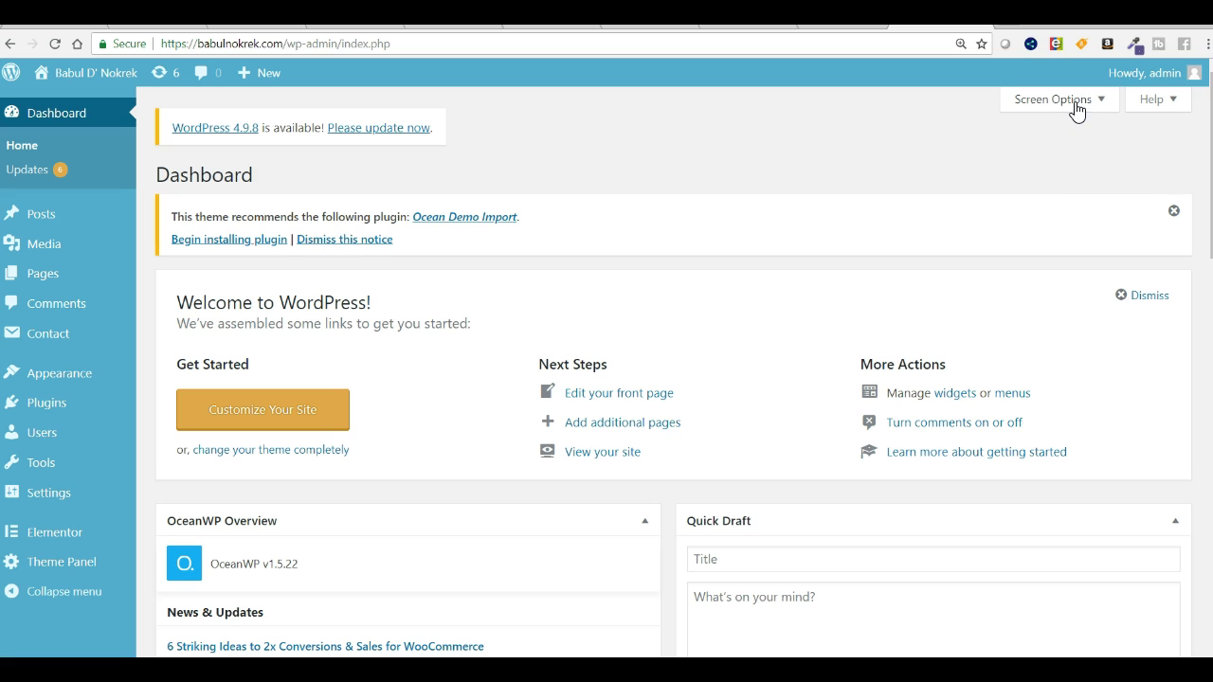
Step: In Screen Options, untick Welcome, Events and News, Quick Draft, Activity, Elementor and OceanWP boxes
left_click(1076, 111)
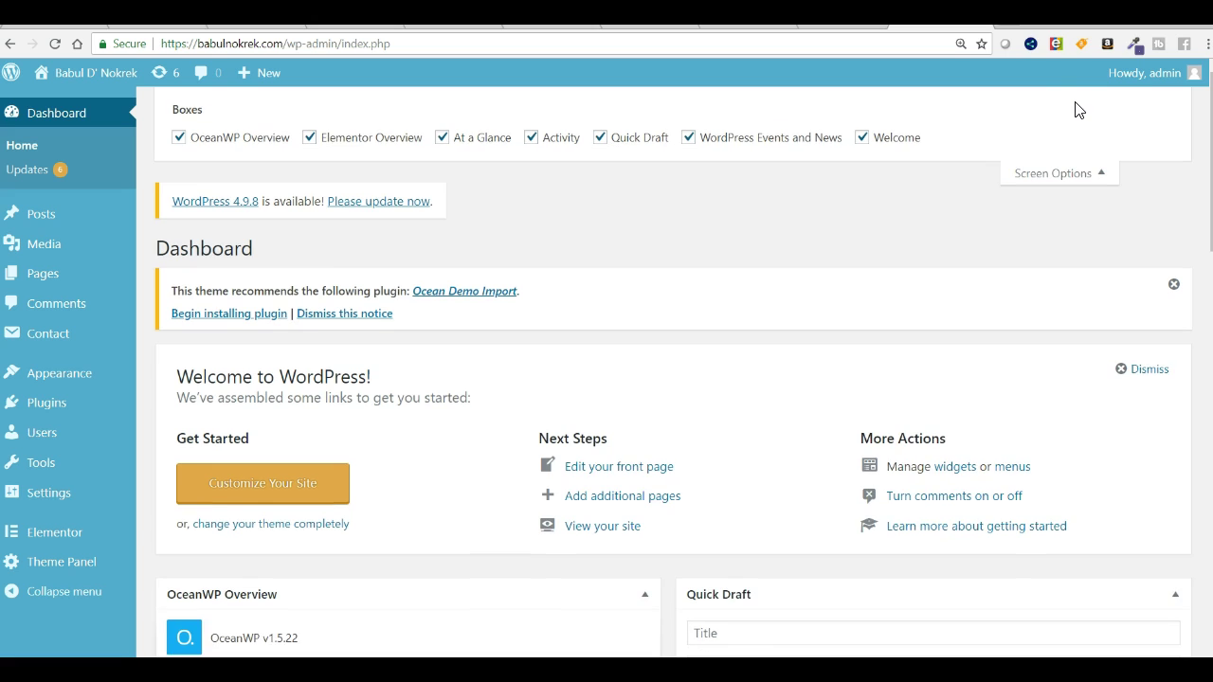
left_click(862, 138)
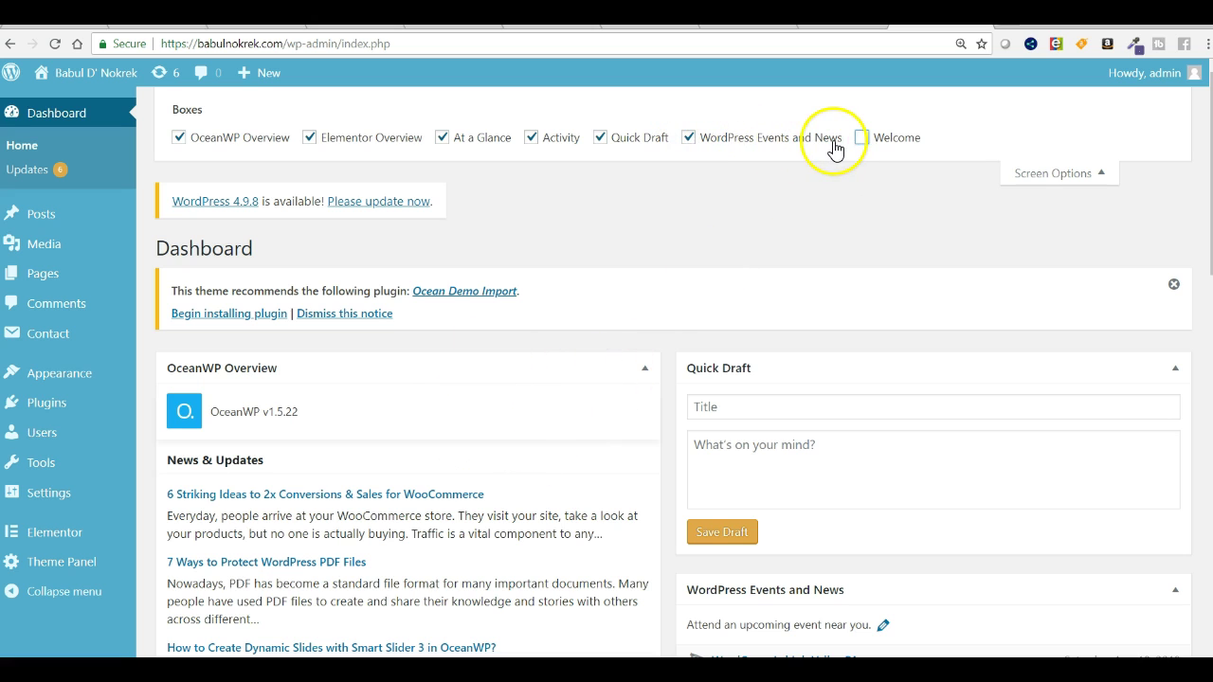
left_click(692, 140)
left_click(600, 139)
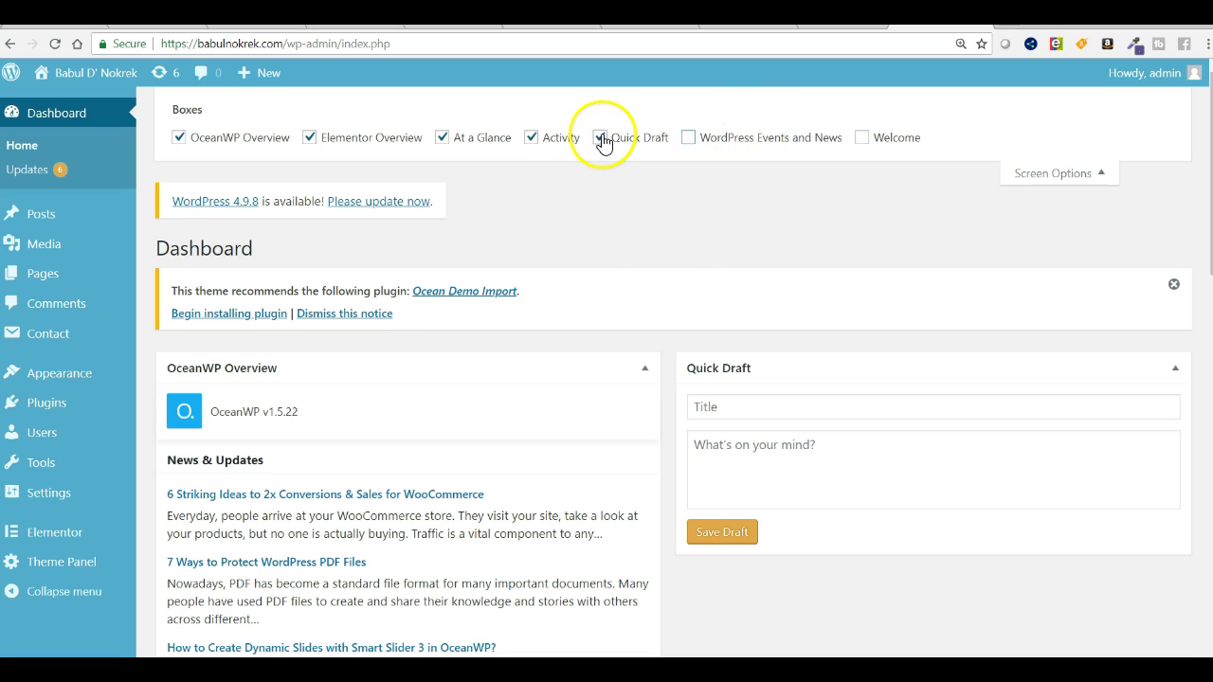
left_click(532, 139)
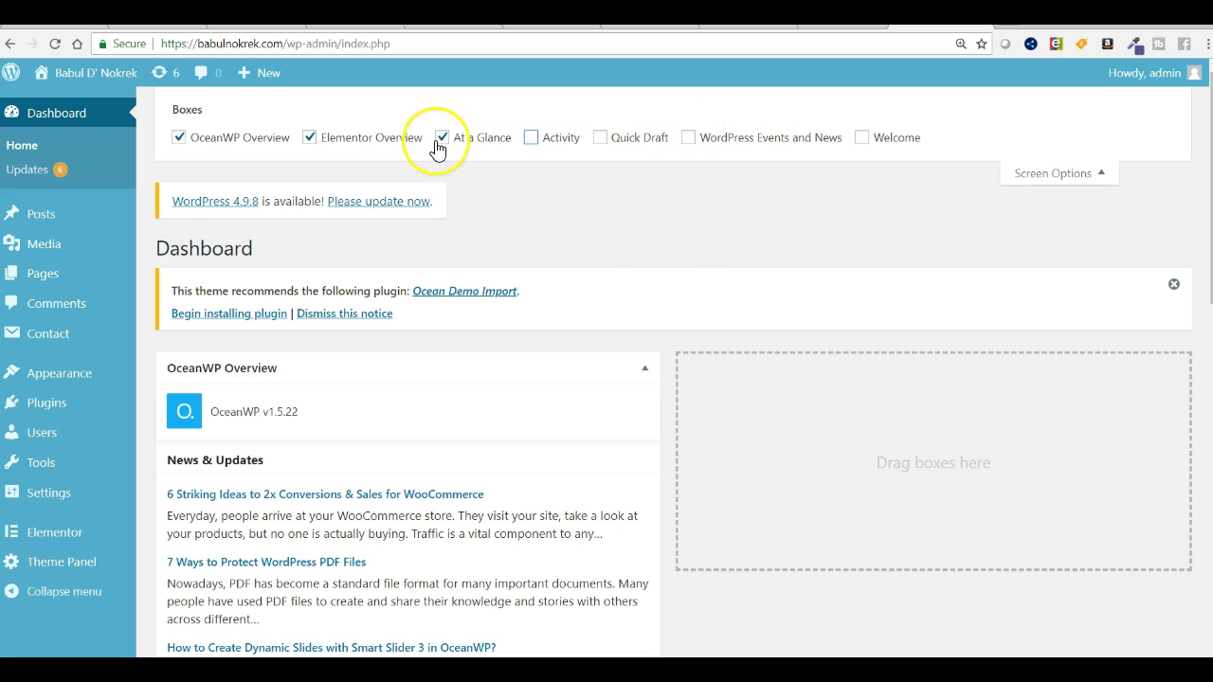
left_click(310, 138)
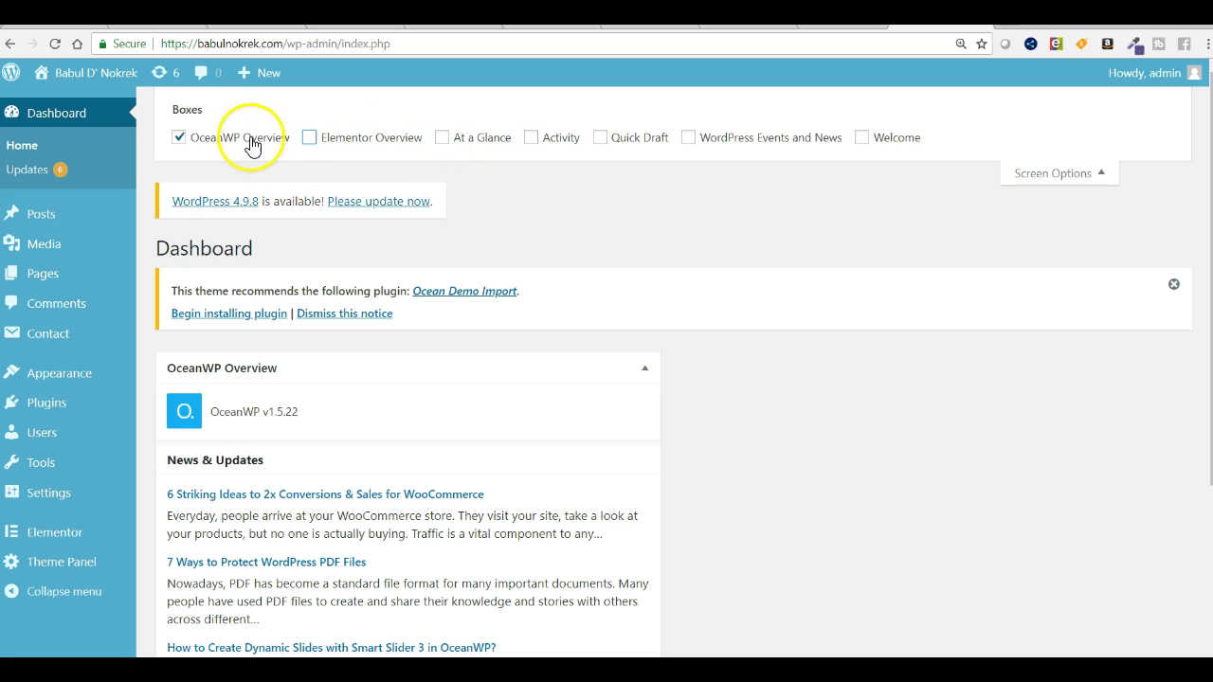
left_click(179, 138)
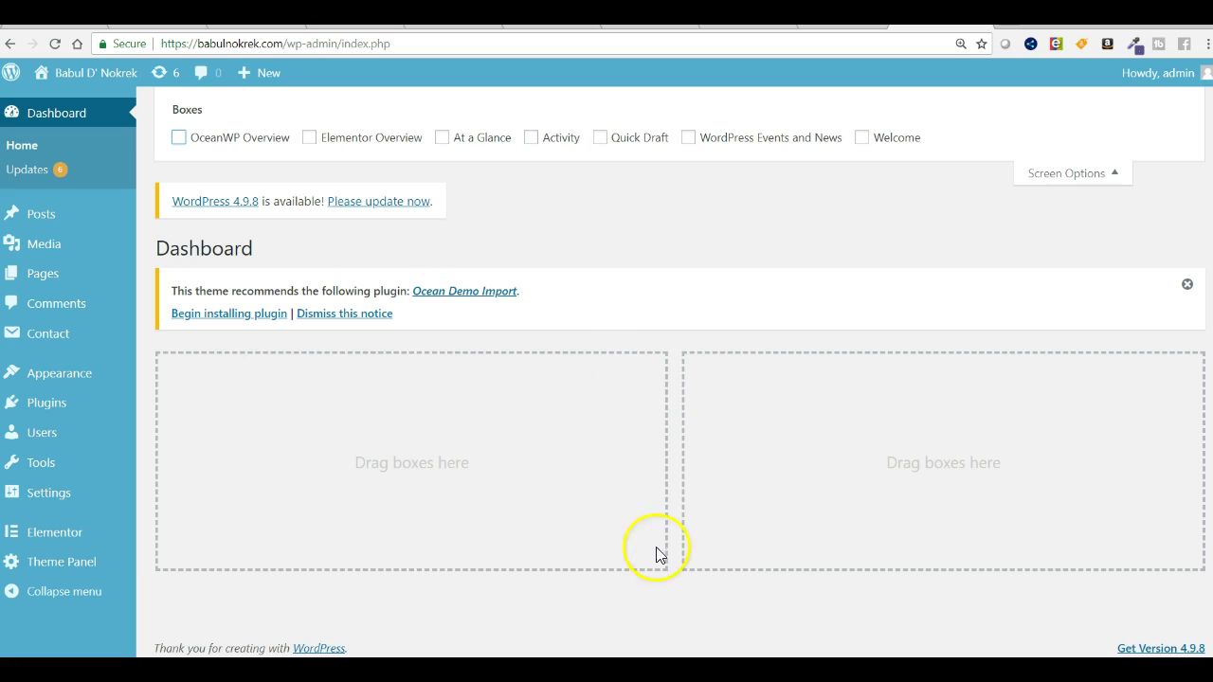
Step: Re-tick OceanWP, Elementor, Activity, Quick Draft, Events and News, and Welcome boxes
left_click(180, 138)
left_click(309, 139)
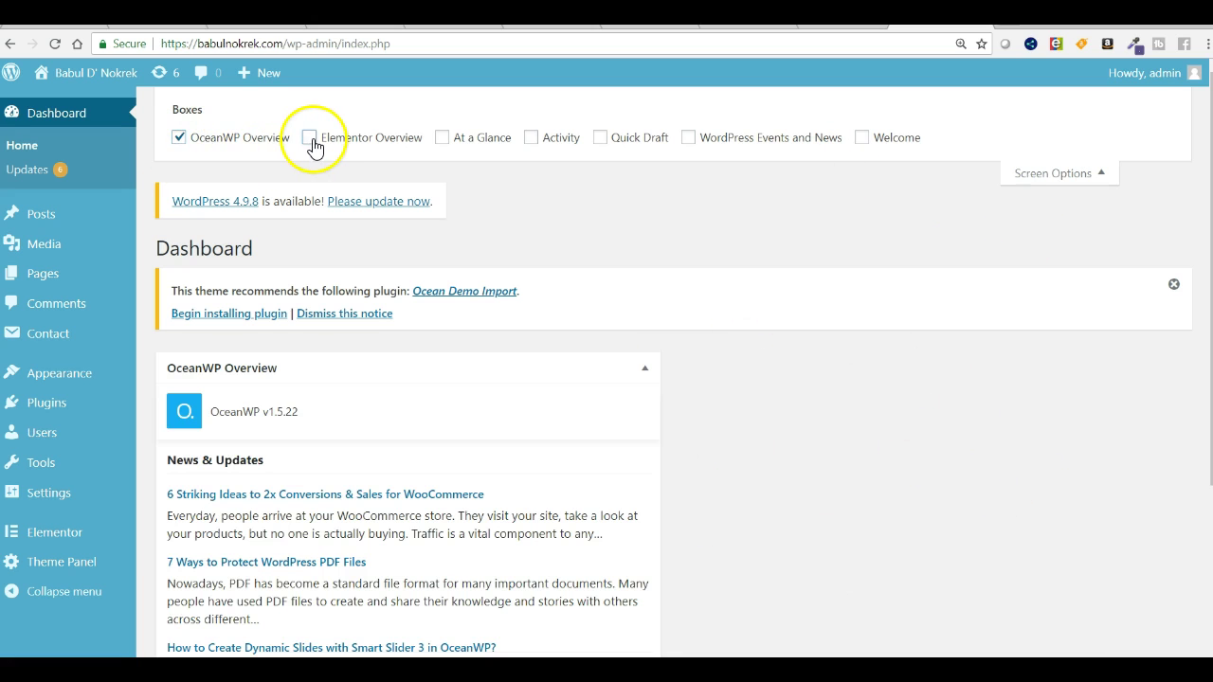
left_click(530, 139)
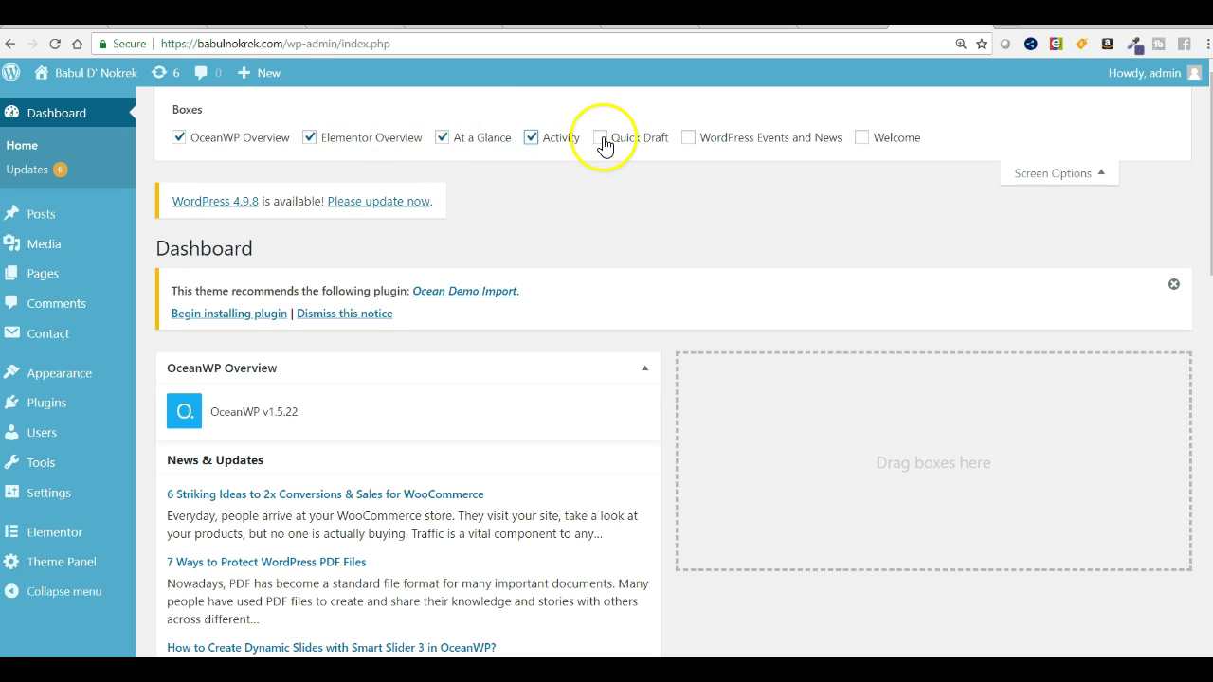
left_click(601, 140)
left_click(689, 139)
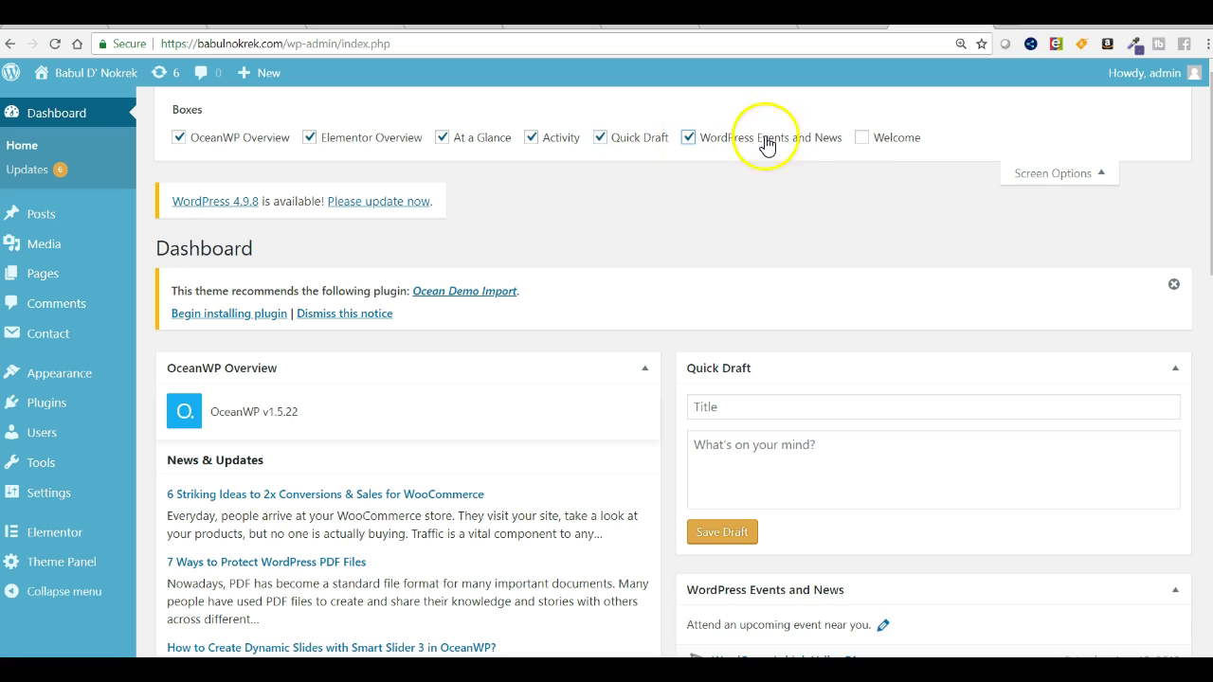
left_click(862, 139)
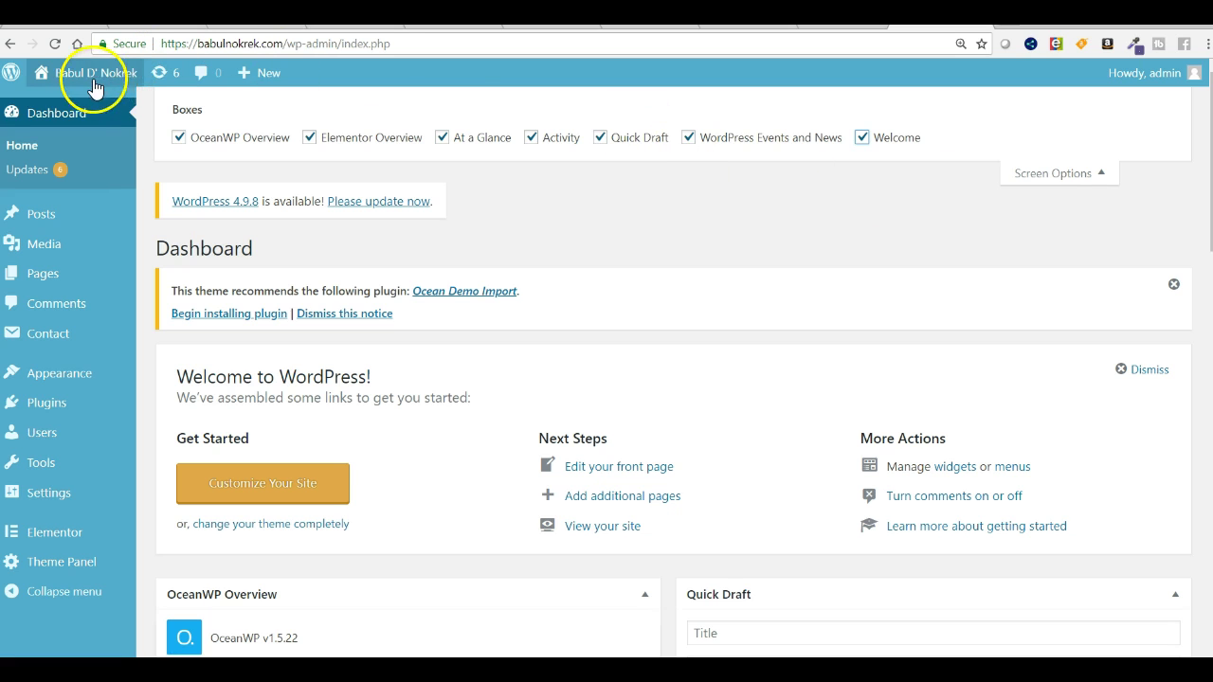
mouse_move(95, 83)
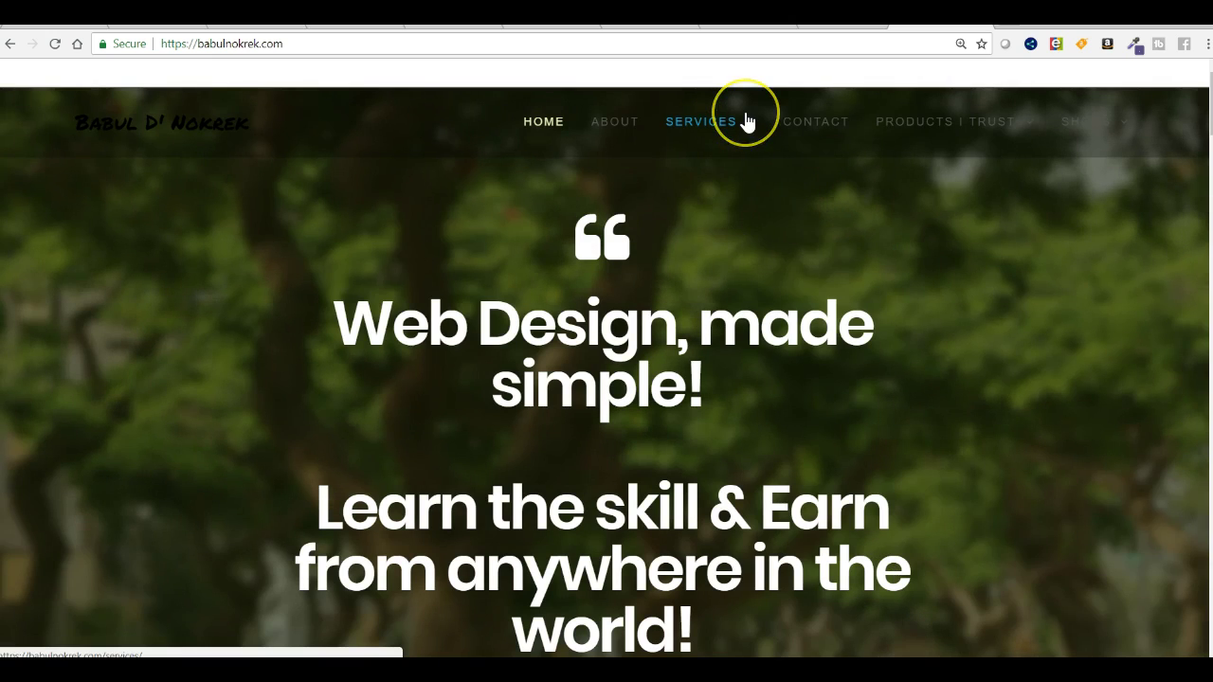
mouse_move(747, 121)
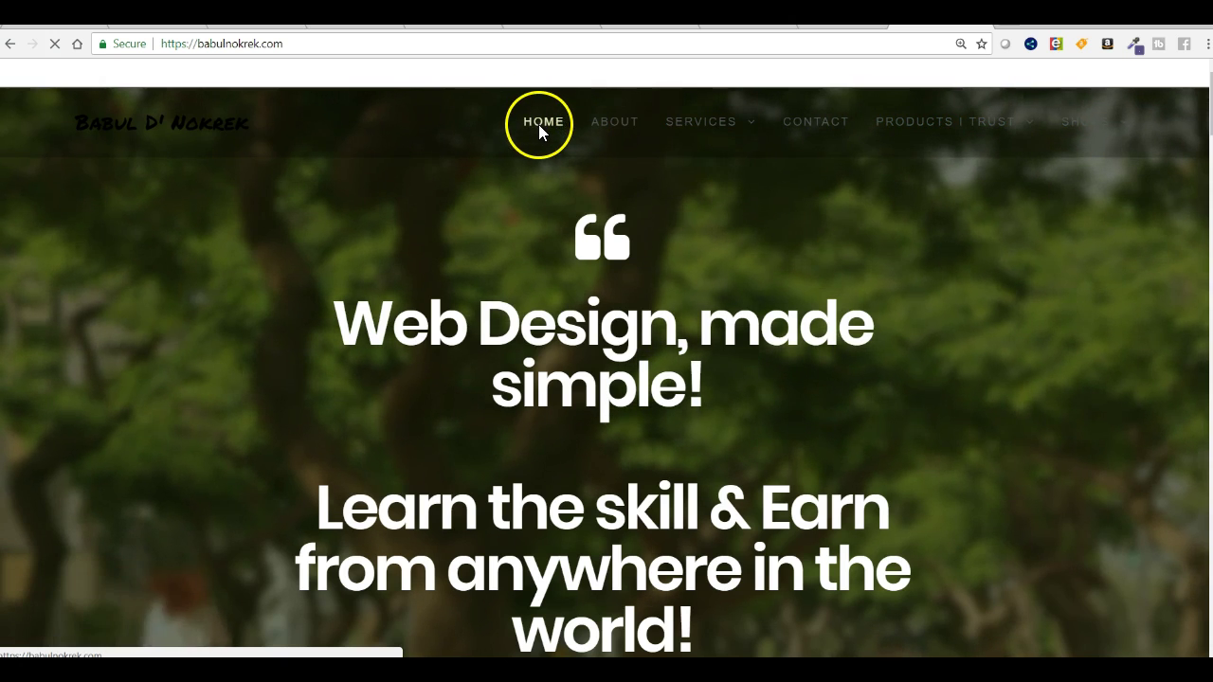
left_click(540, 130)
scroll(431, 254, "down", 15)
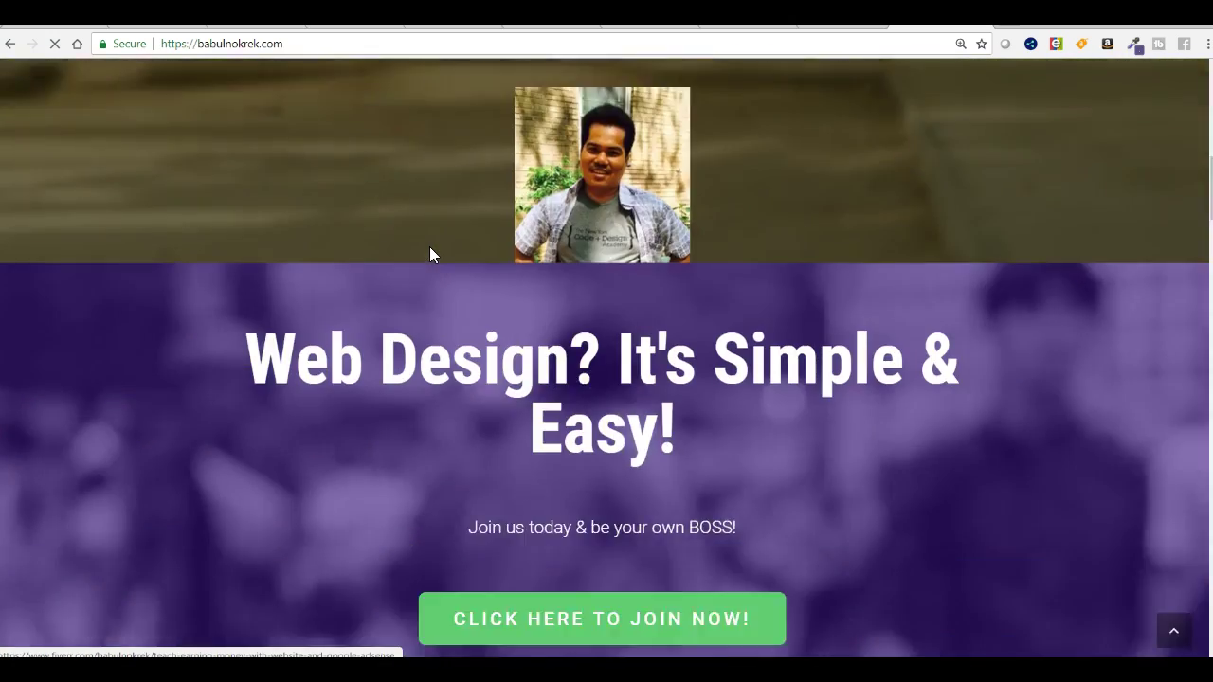
scroll(429, 254, "down", 2)
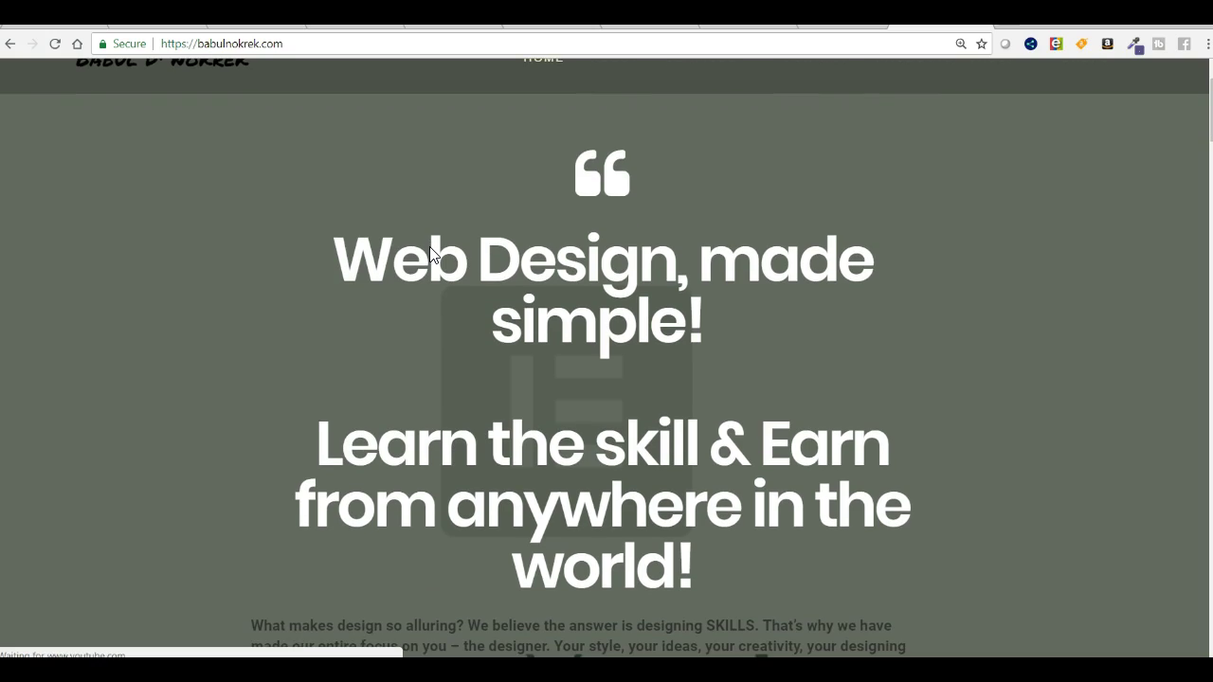
scroll(431, 254, "down", 10)
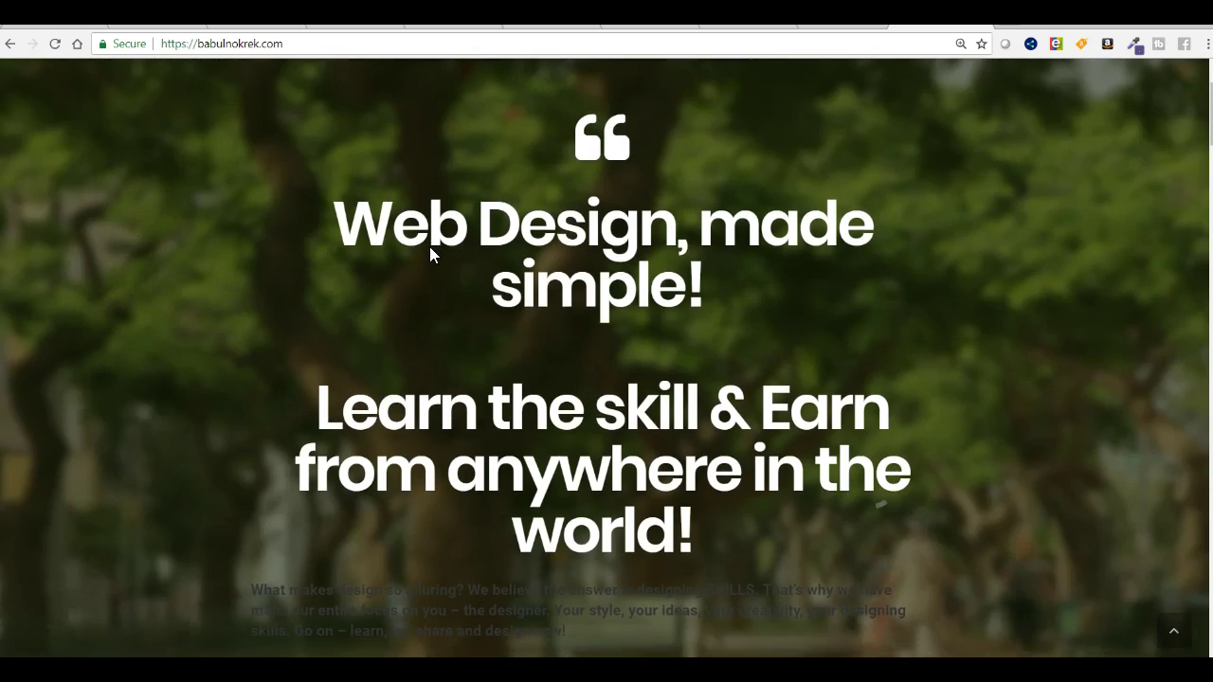
scroll(429, 254, "down", 5)
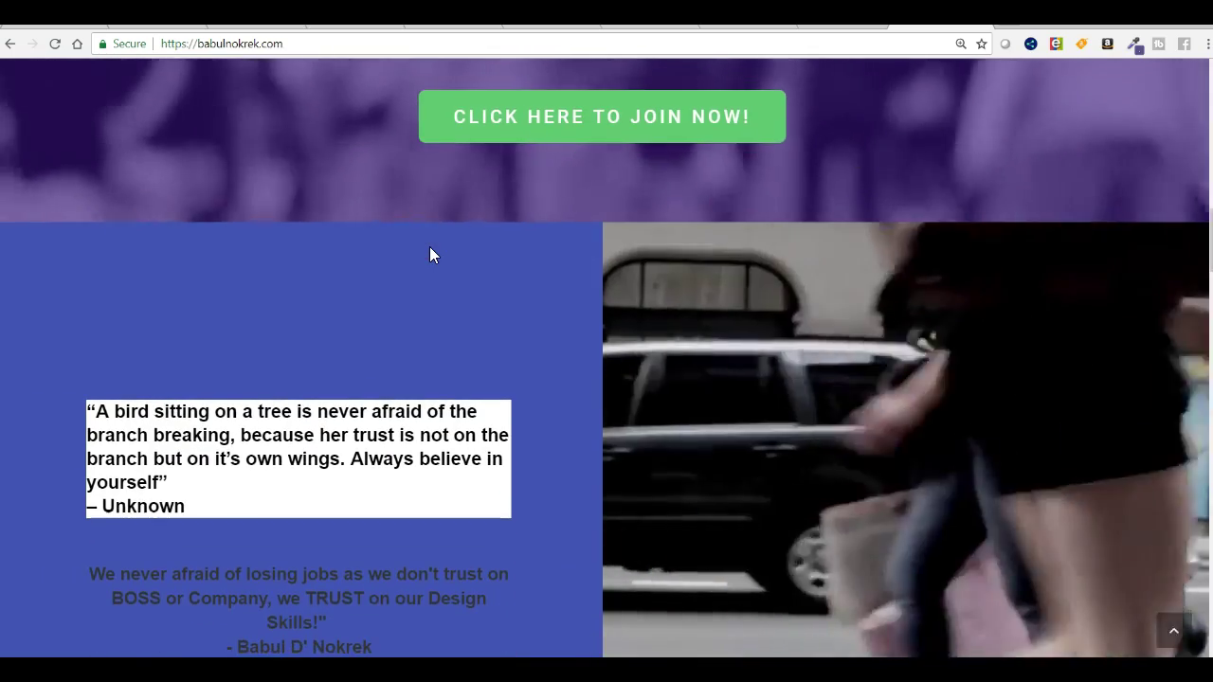
scroll(429, 254, "down", 8)
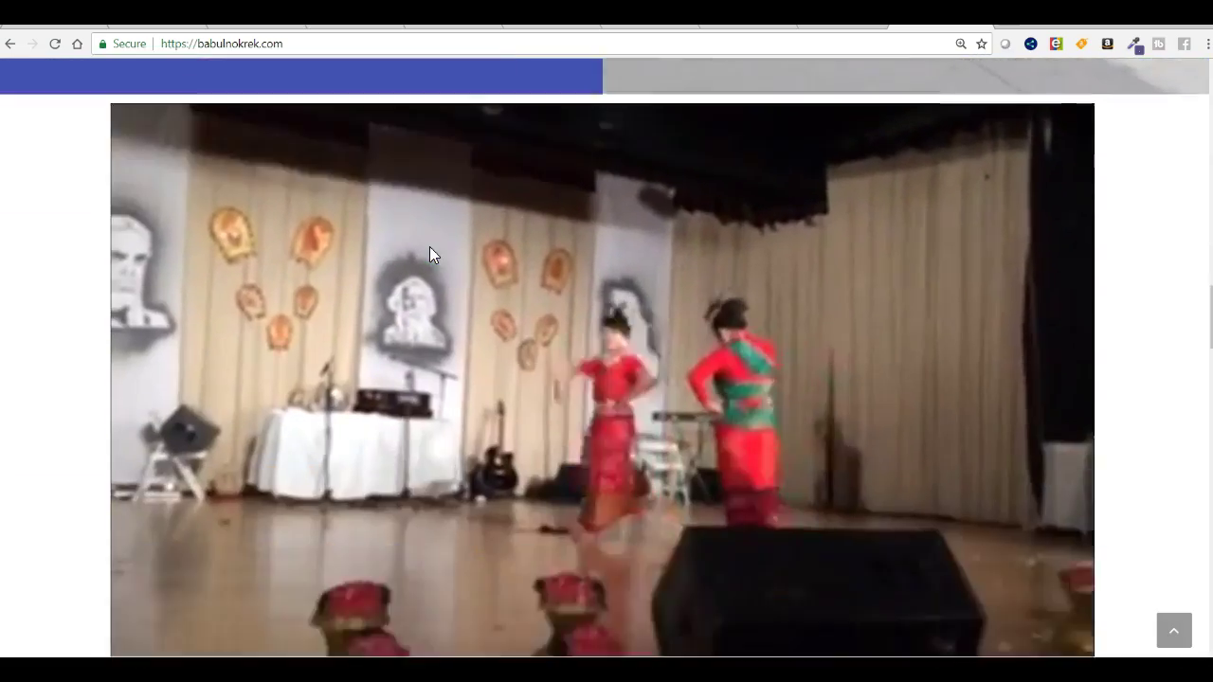
scroll(429, 254, "down", 8)
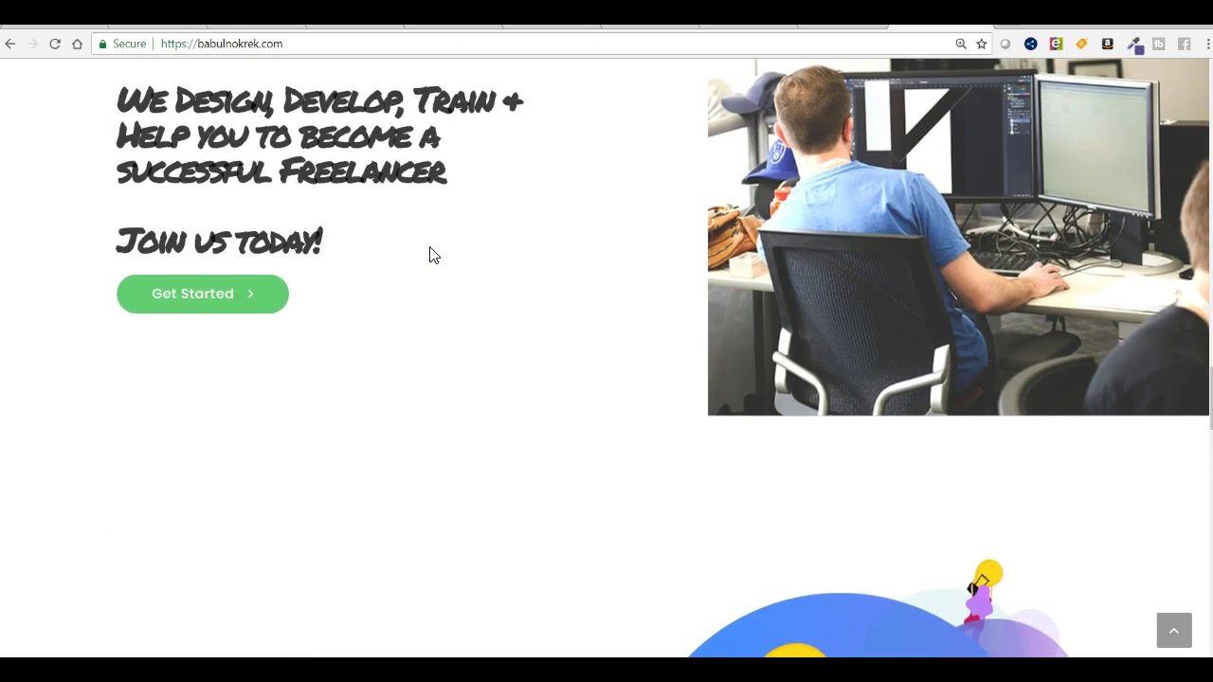
scroll(429, 254, "down", 10)
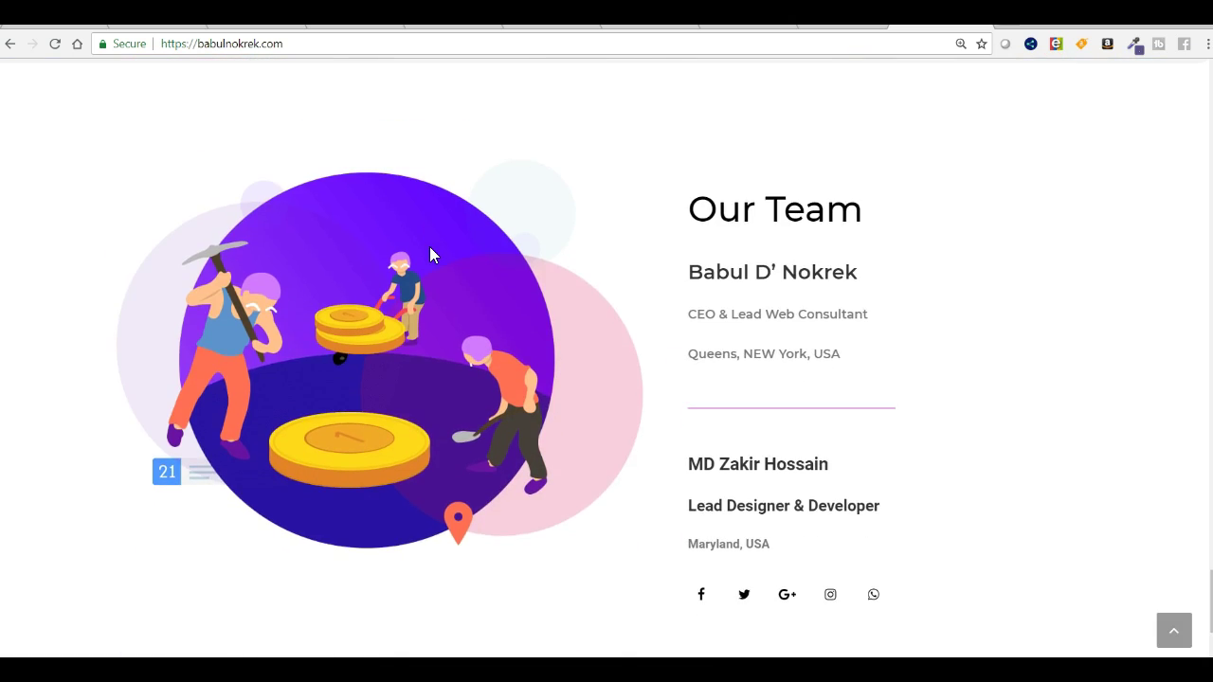
scroll(430, 254, "up", 8)
scroll(429, 254, "down", 3)
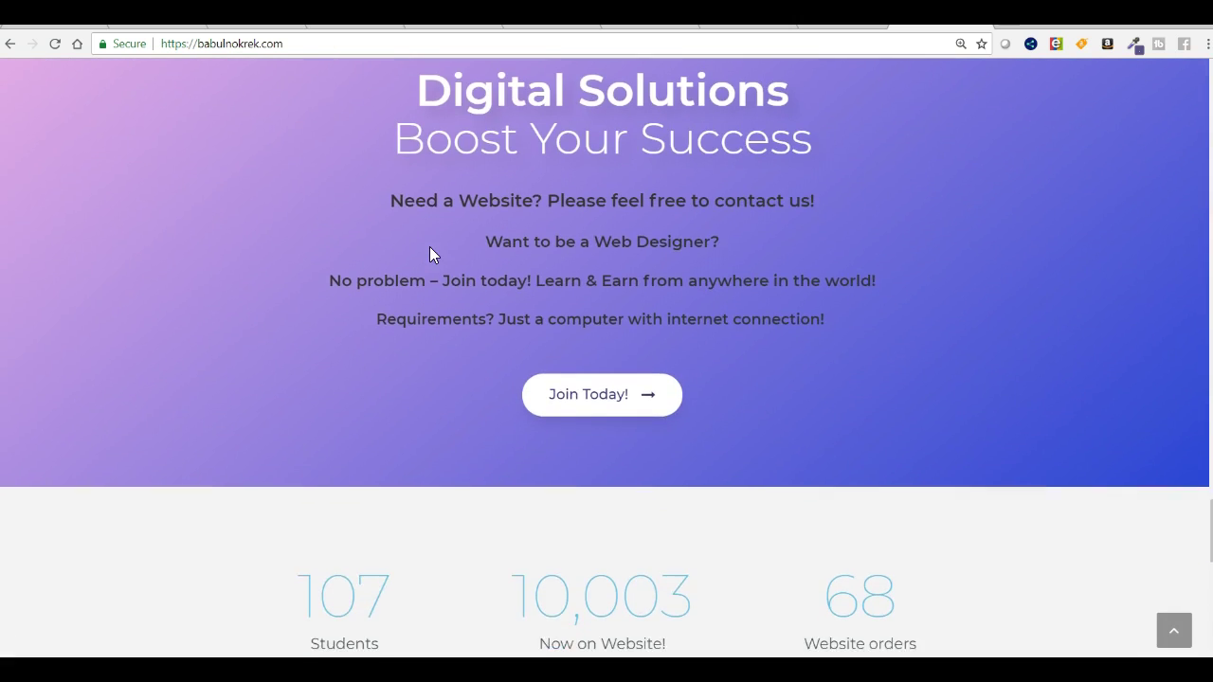
scroll(429, 254, "down", 6)
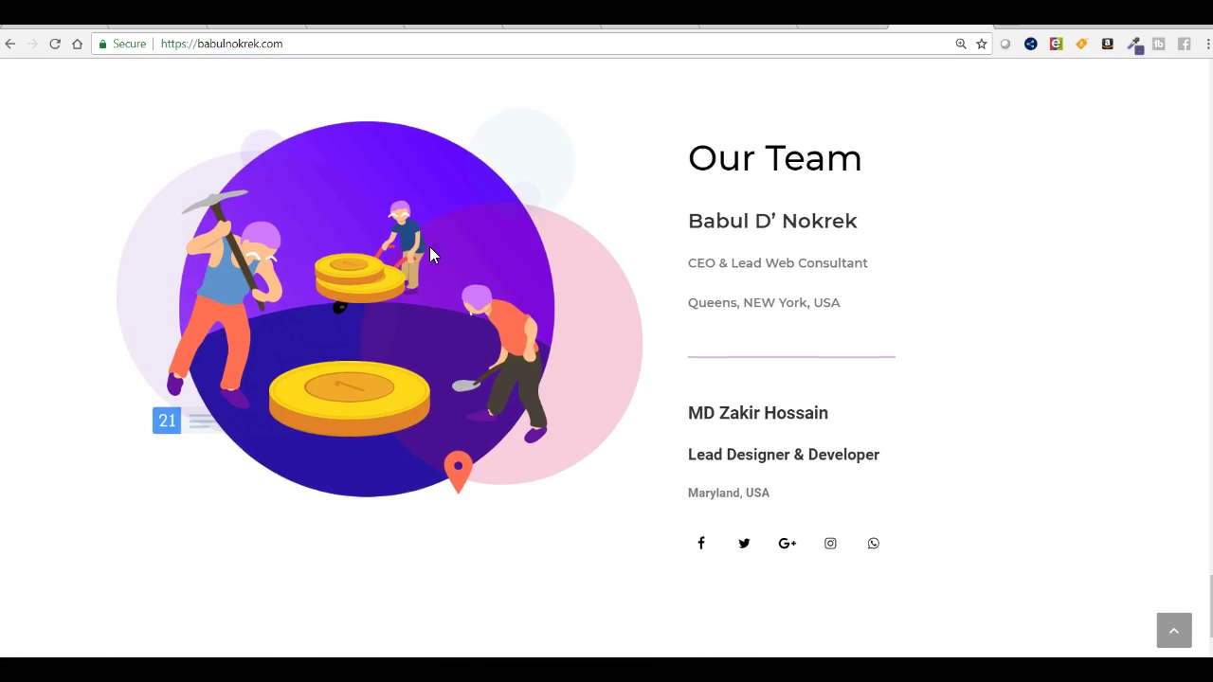
scroll(429, 254, "up", 1)
scroll(432, 254, "up", 15)
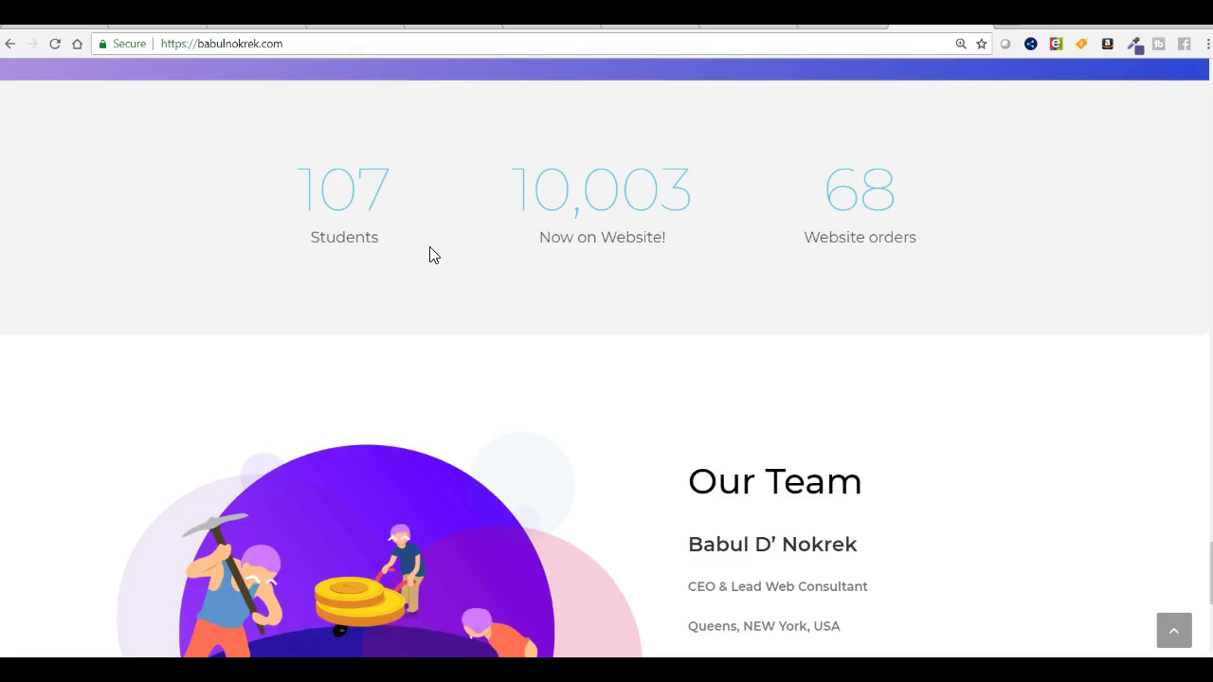
scroll(429, 254, "up", 8)
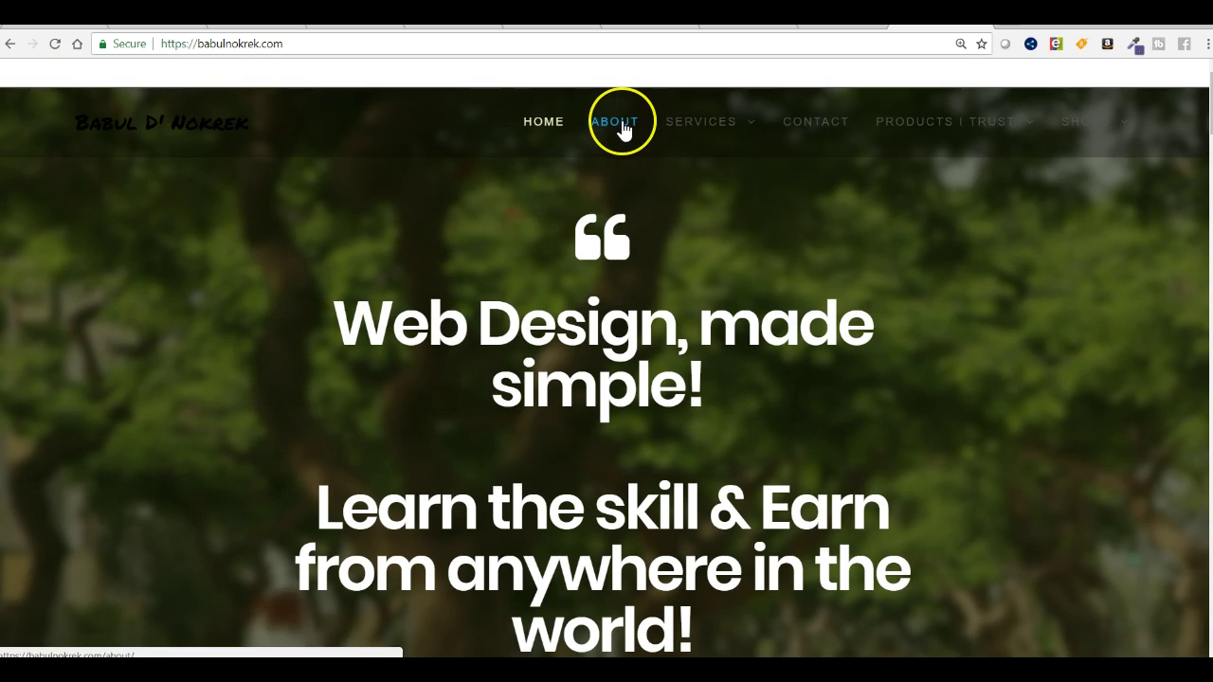
Step: Open the site's About page and scroll through its bio and training list
left_click(622, 130)
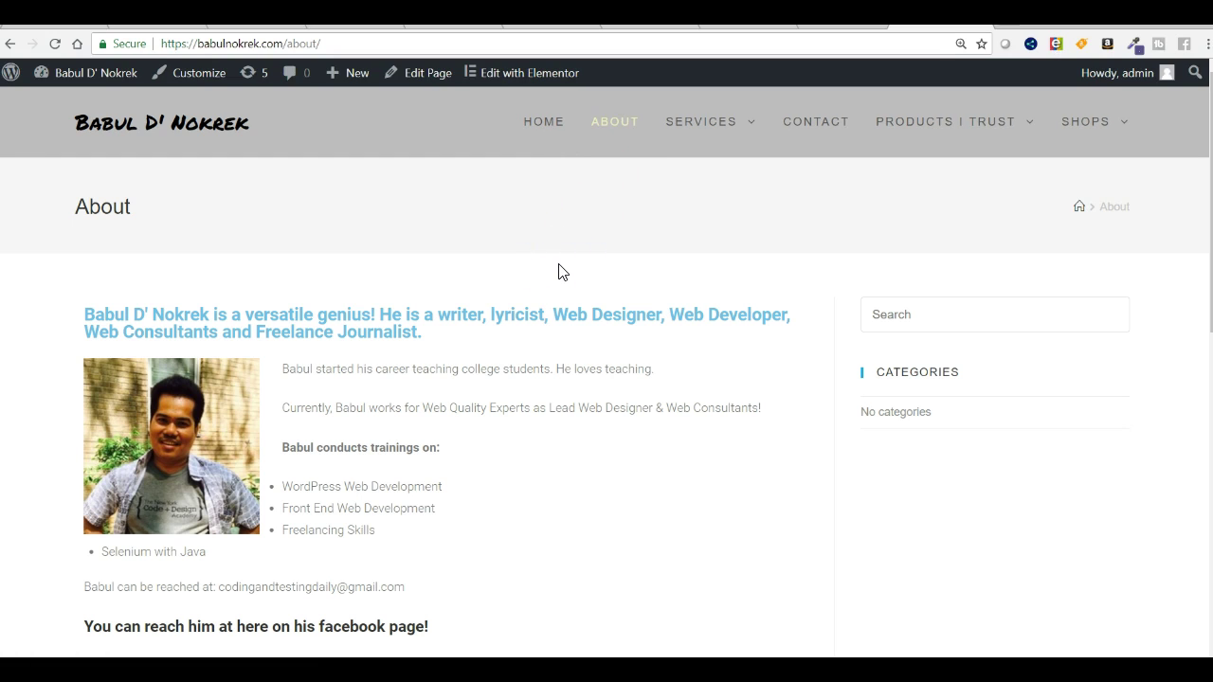
scroll(558, 272, "down", 5)
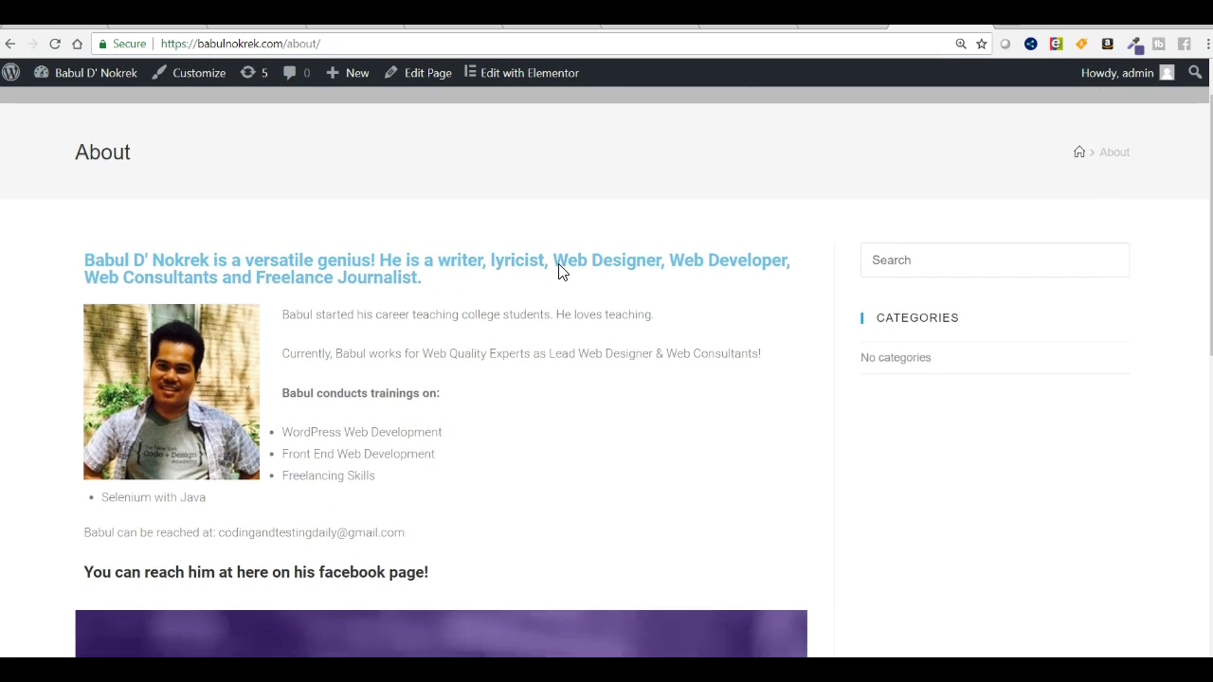
scroll(558, 272, "down", 3)
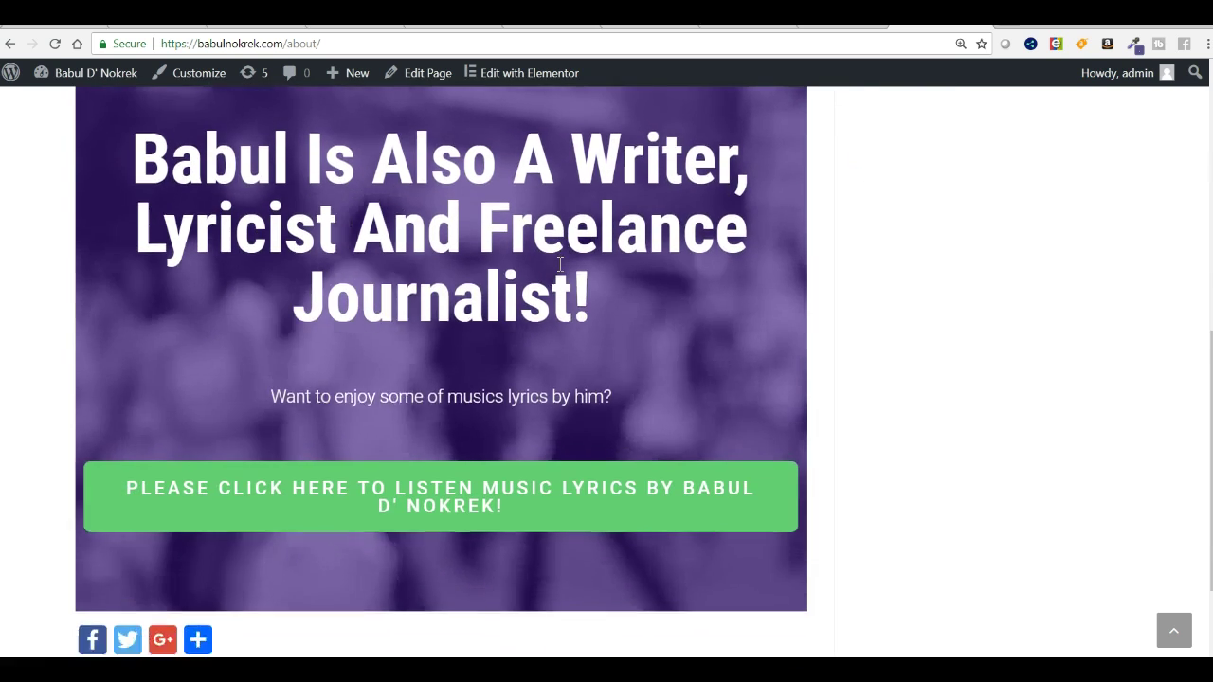
scroll(558, 272, "up", 1)
scroll(558, 272, "up", 10)
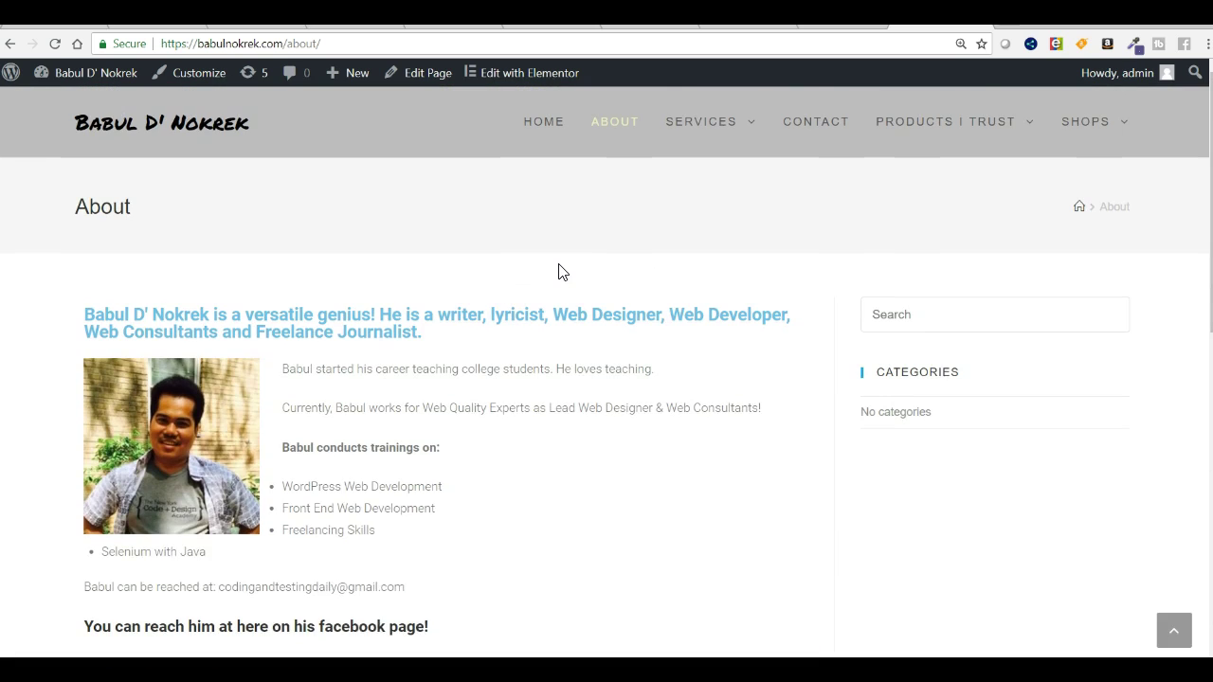
mouse_move(693, 138)
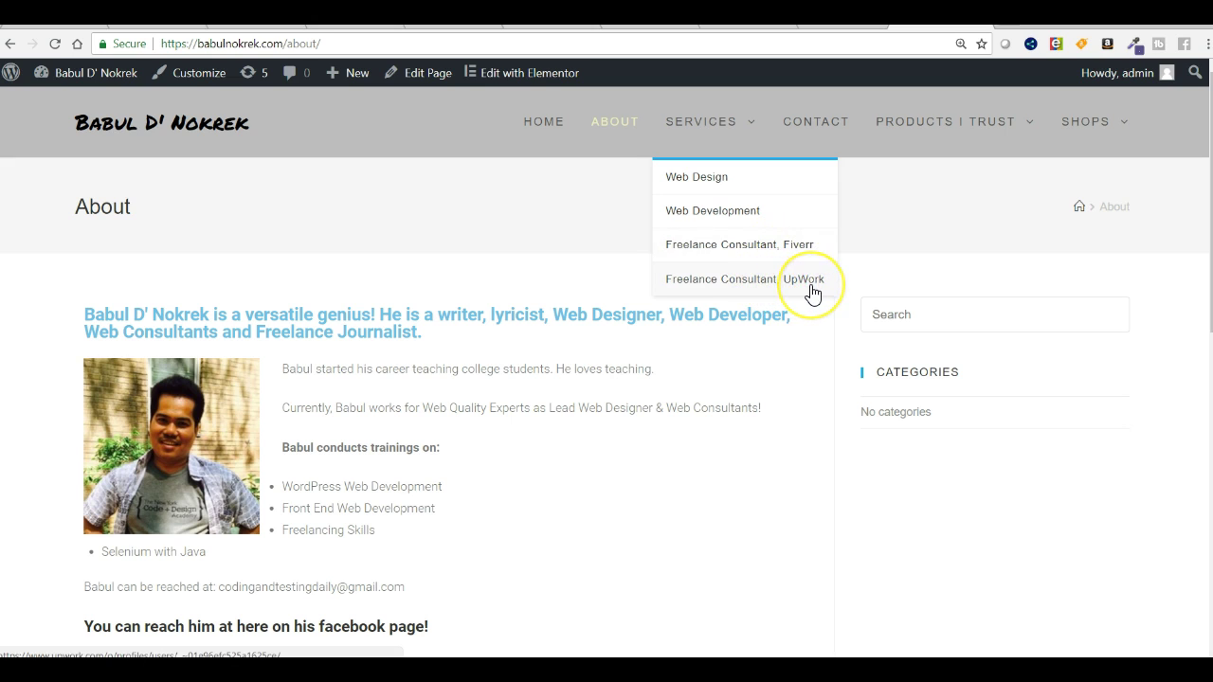
Step: Open the site's Contact page and scroll down through it and back up
left_click(811, 133)
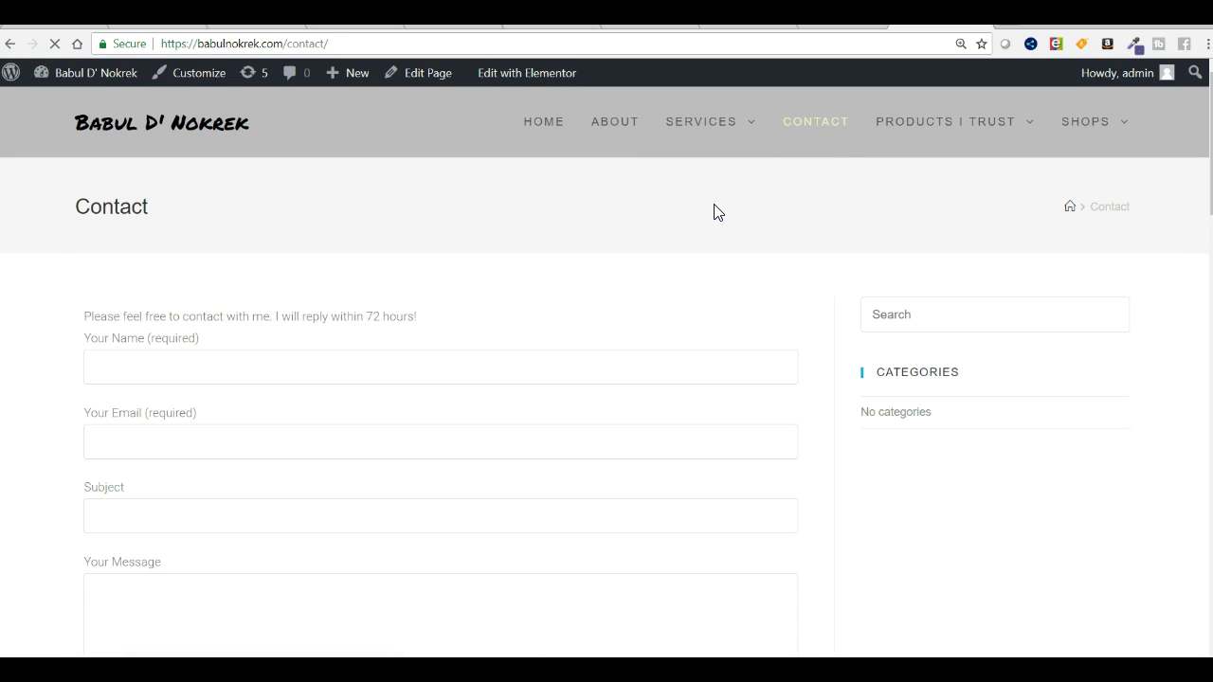
scroll(717, 210, "down", 5)
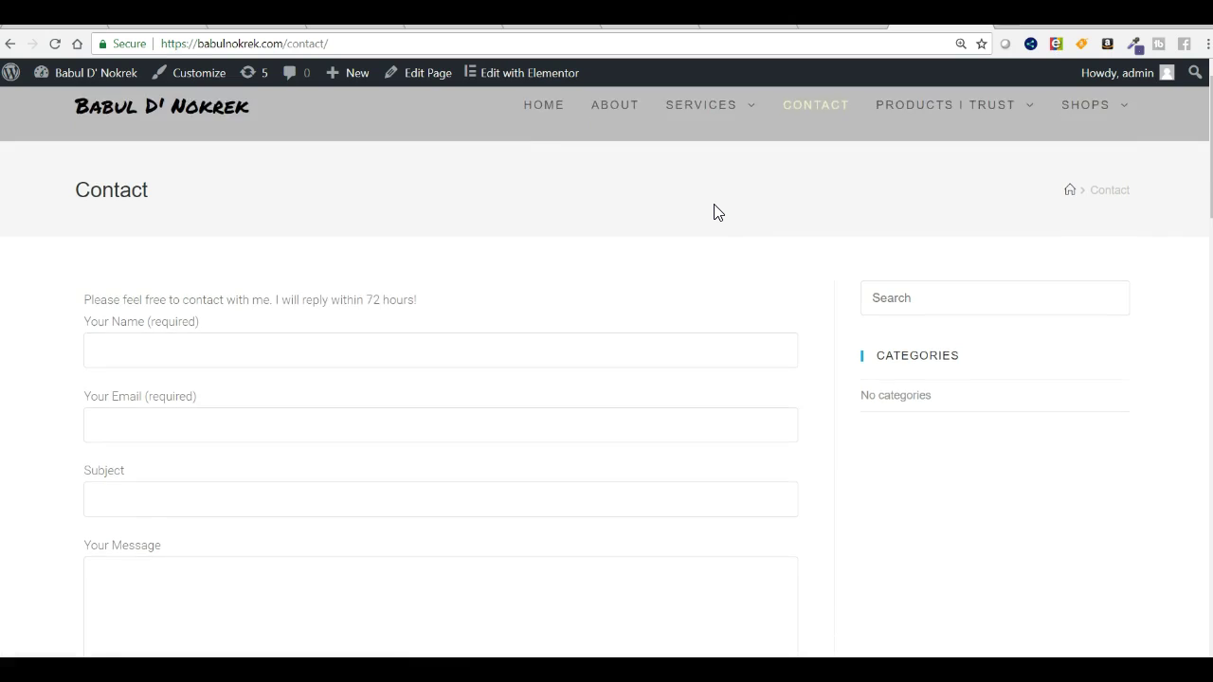
scroll(717, 212, "down", 5)
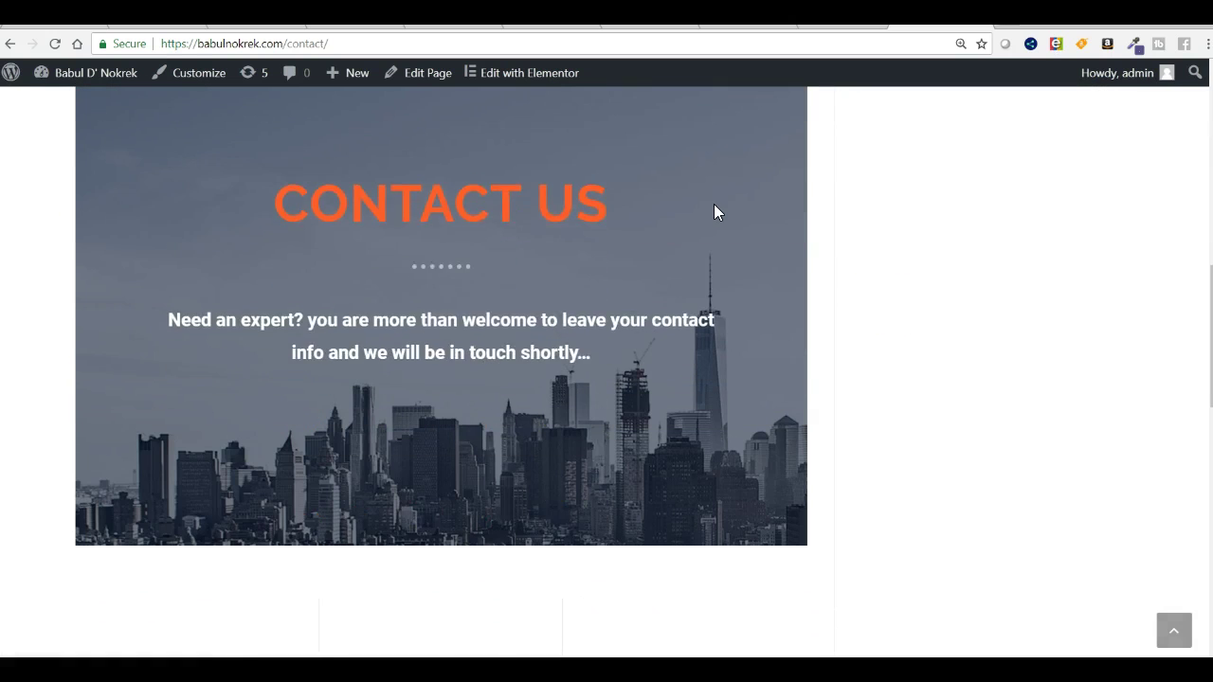
scroll(716, 210, "down", 4)
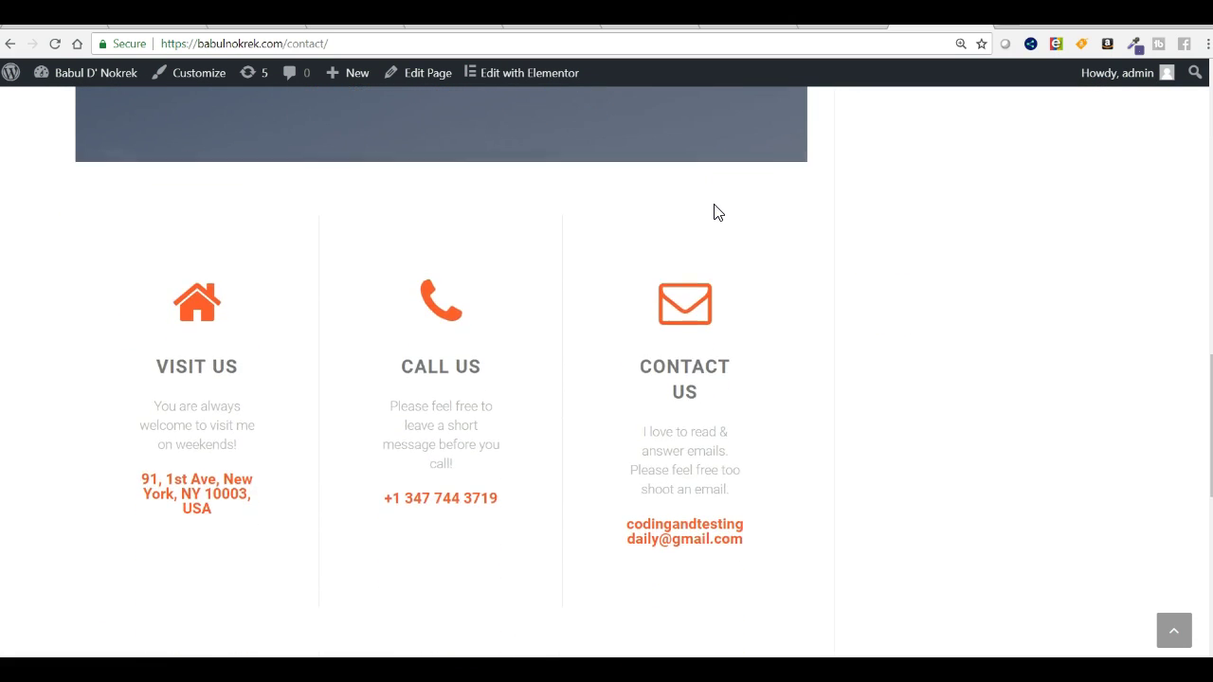
scroll(716, 210, "down", 2)
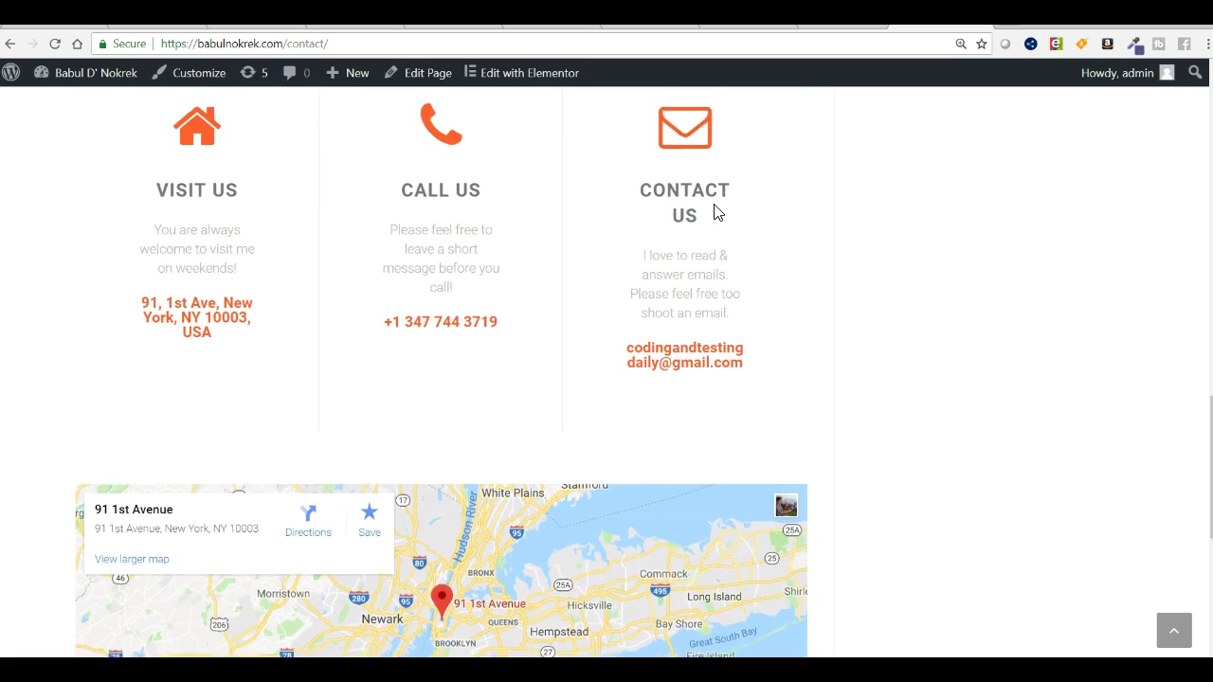
scroll(716, 210, "down", 5)
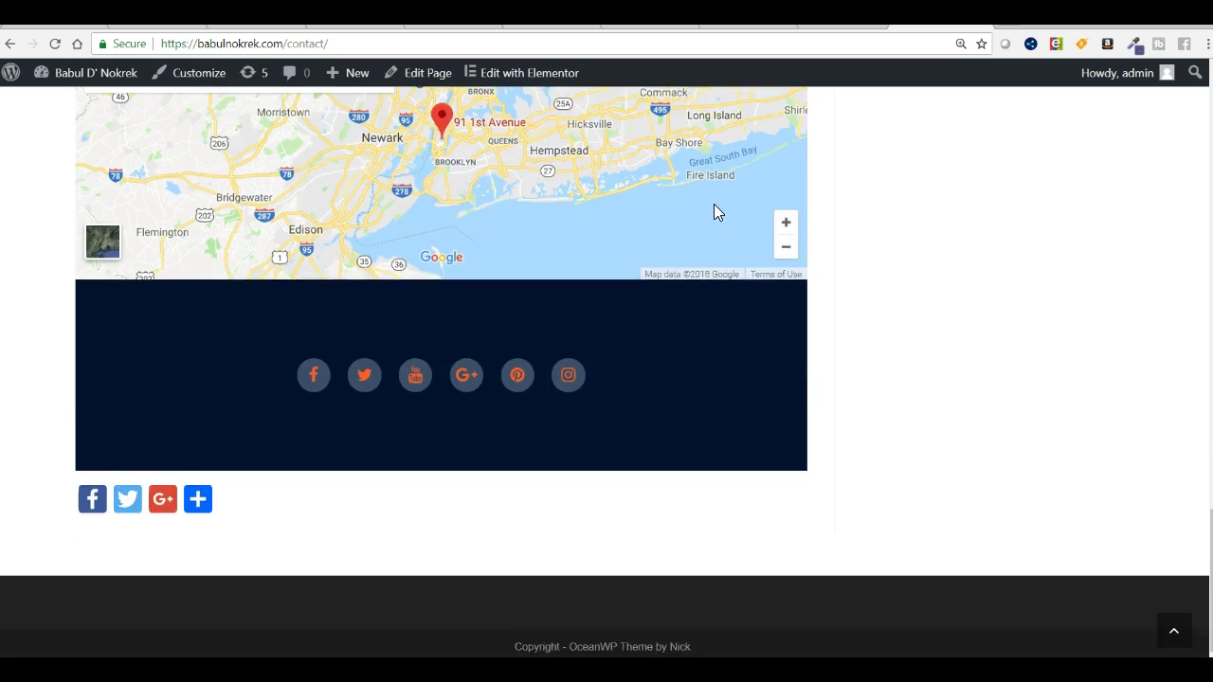
scroll(713, 203, "up", 7)
scroll(715, 210, "up", 10)
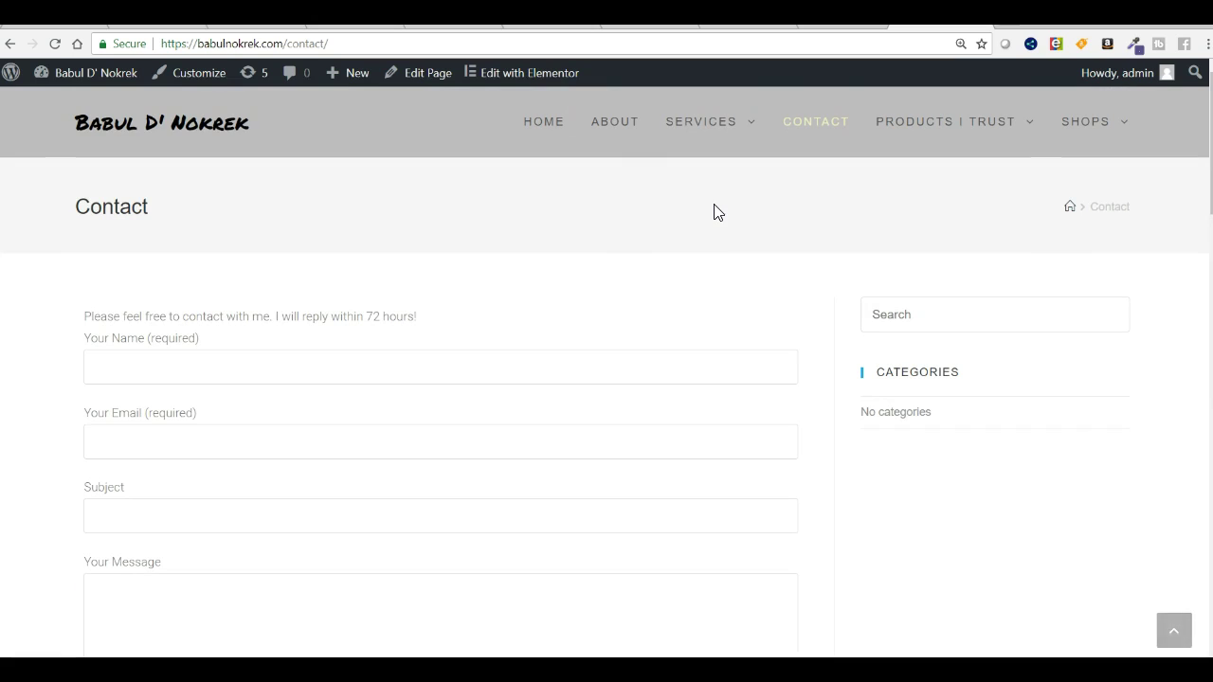
mouse_move(957, 135)
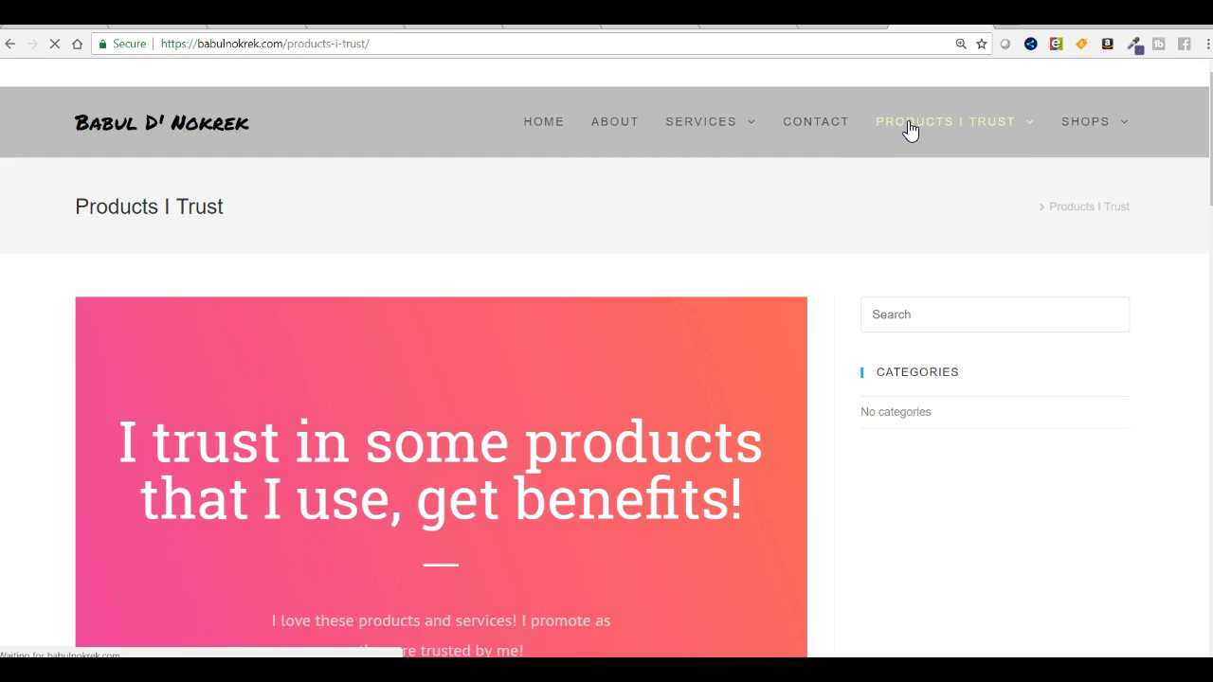
Step: Scroll through the Products I Trust page, then reveal the SHOPS submenu
left_click(644, 288)
scroll(645, 287, "down", 8)
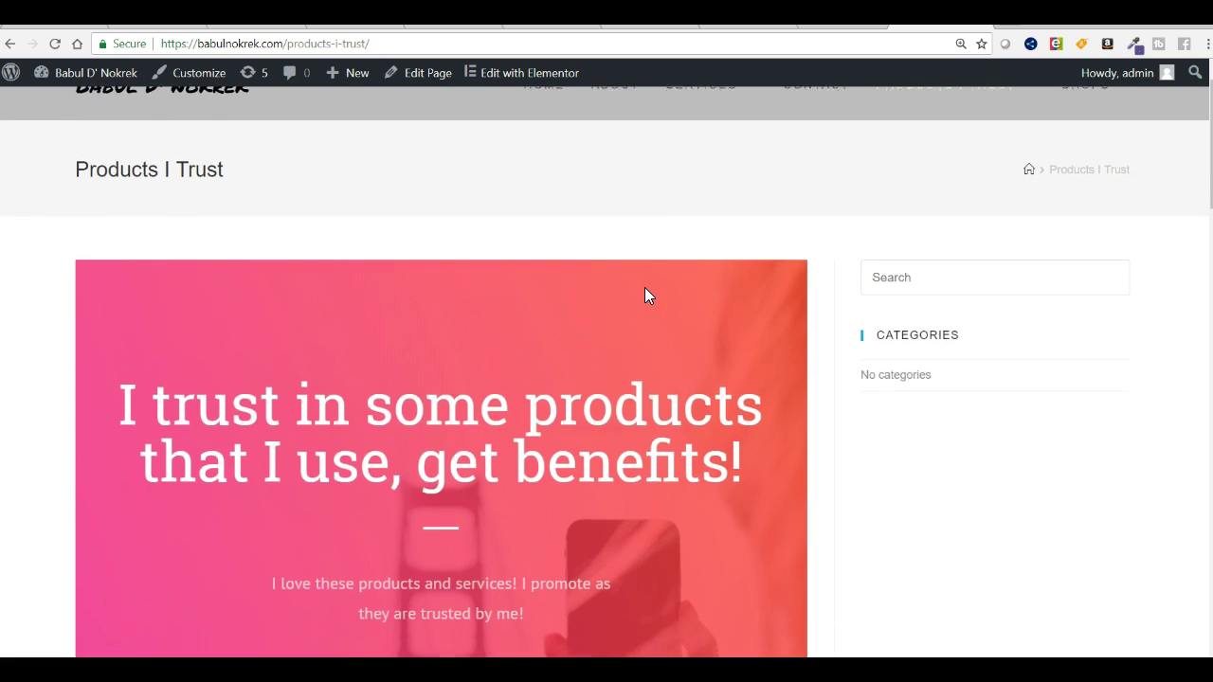
scroll(645, 297, "up", 1)
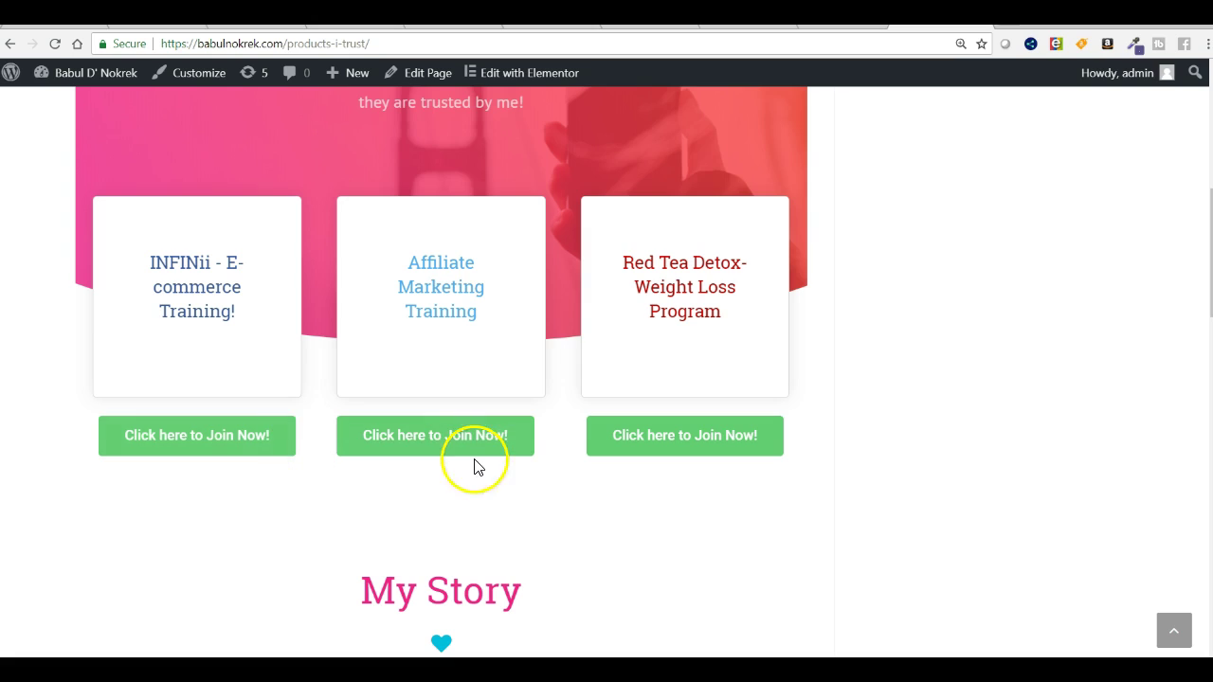
scroll(654, 622, "down", 4)
scroll(654, 623, "down", 10)
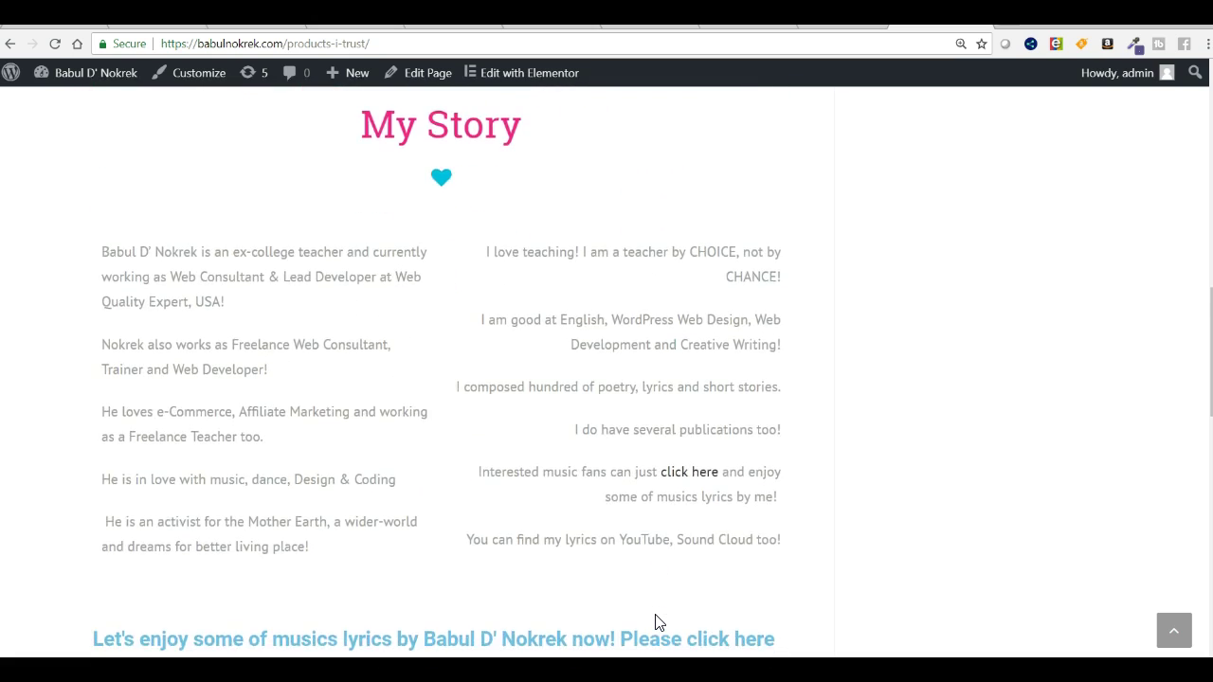
scroll(660, 623, "down", 3)
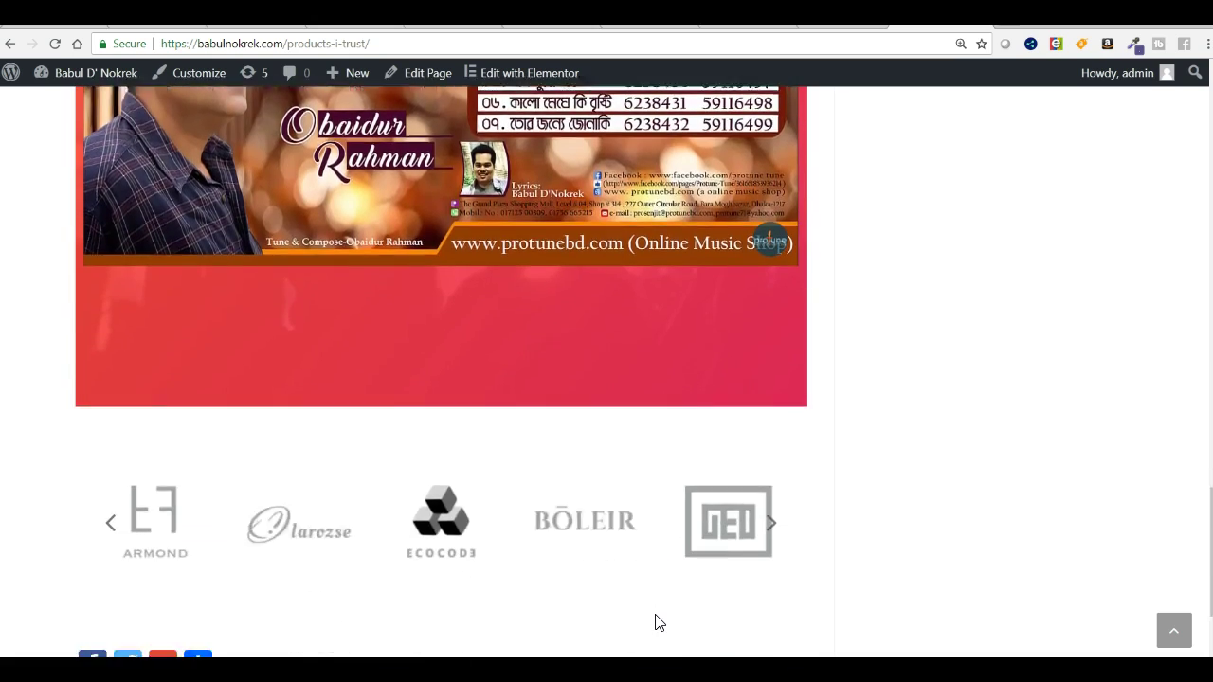
scroll(660, 623, "up", 1)
scroll(659, 622, "up", 15)
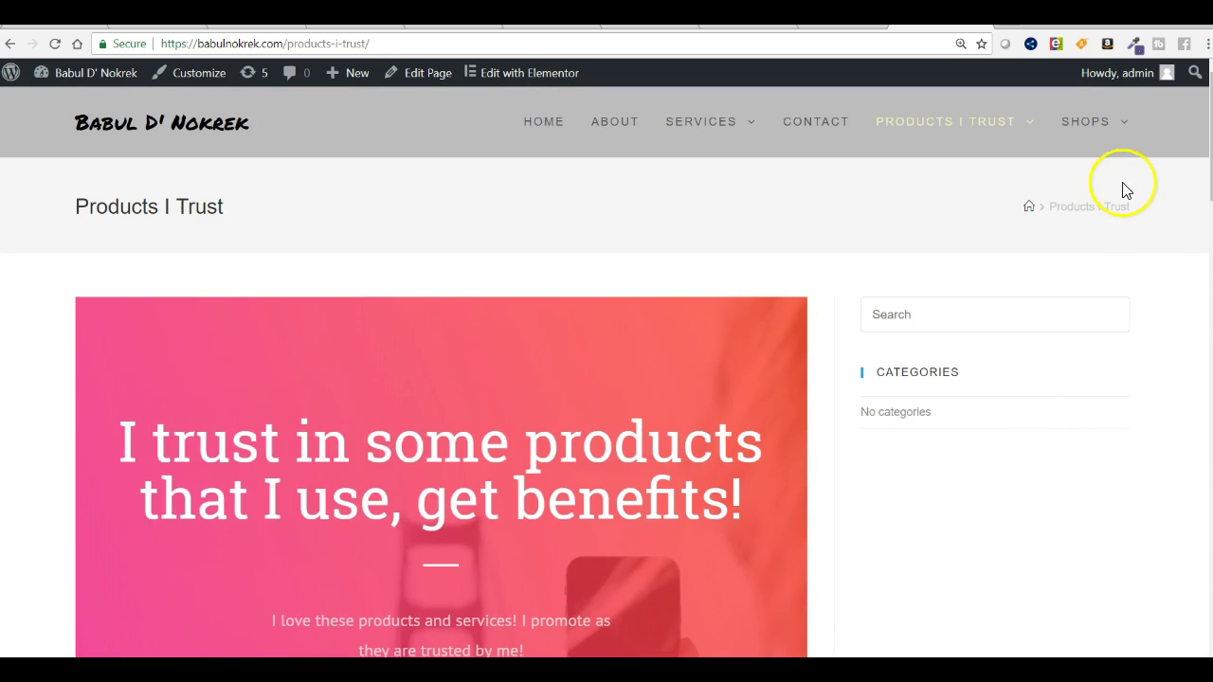
mouse_move(1076, 135)
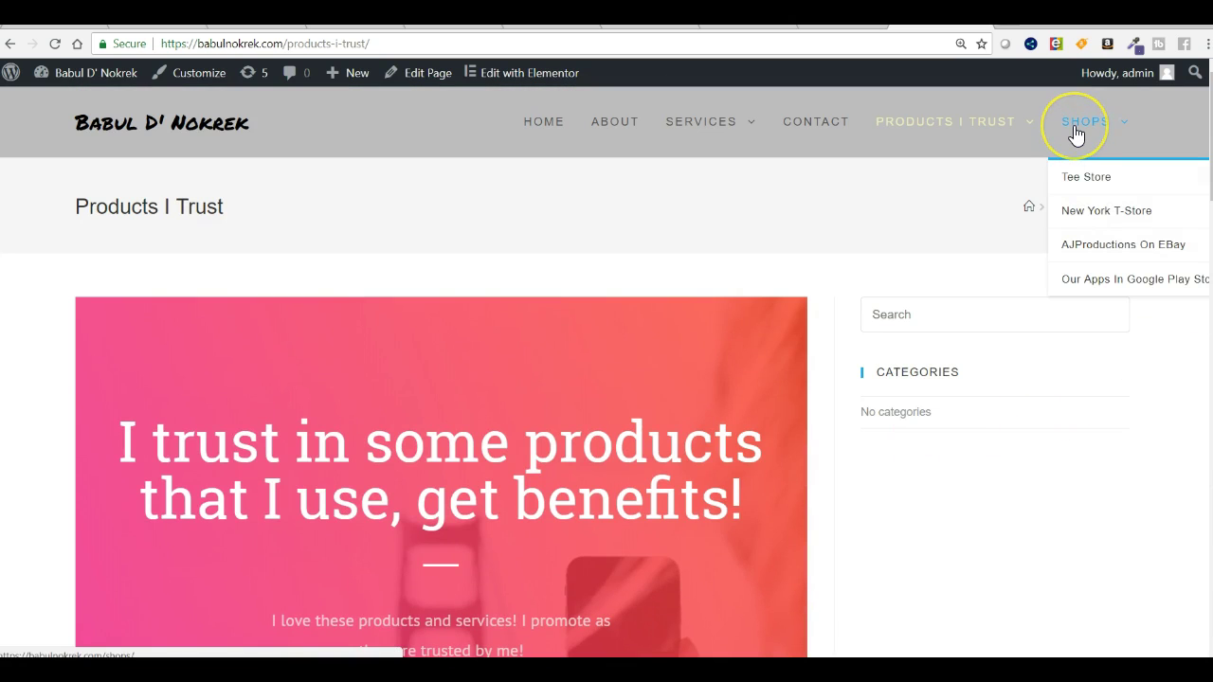
Step: Follow 'Our Apps In Google Play Store' and scroll the 14 Day Zero Belly Diet Plan listing
left_click(1085, 287)
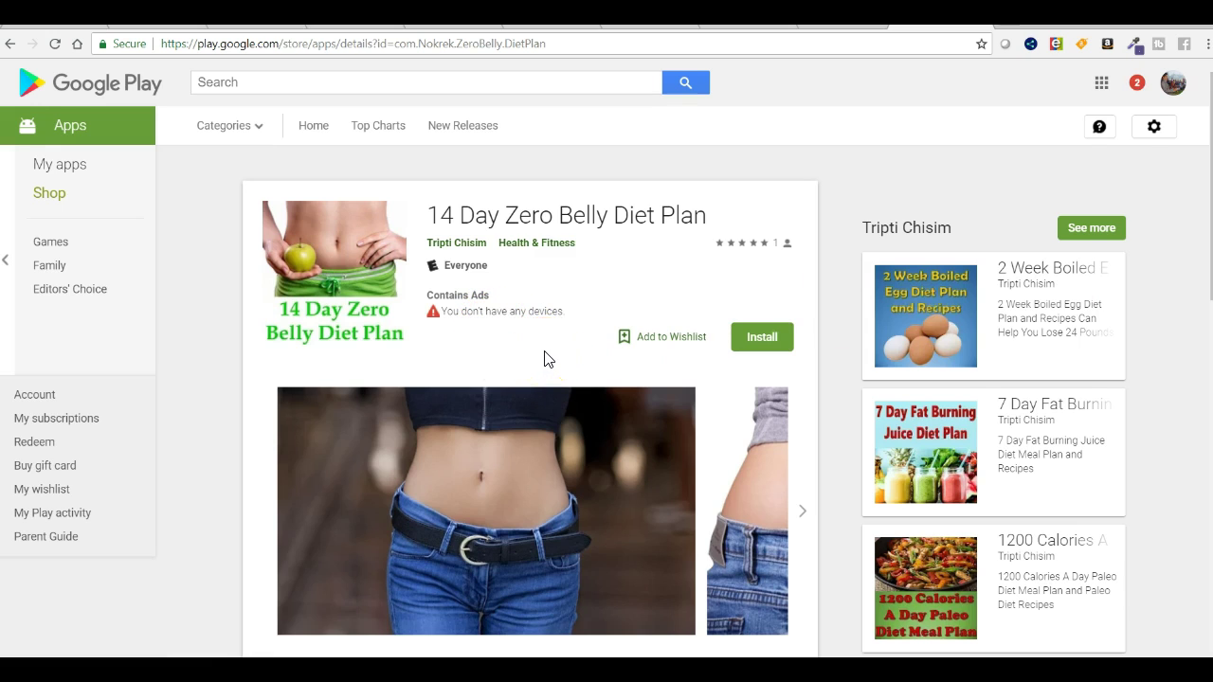
scroll(545, 358, "down", 5)
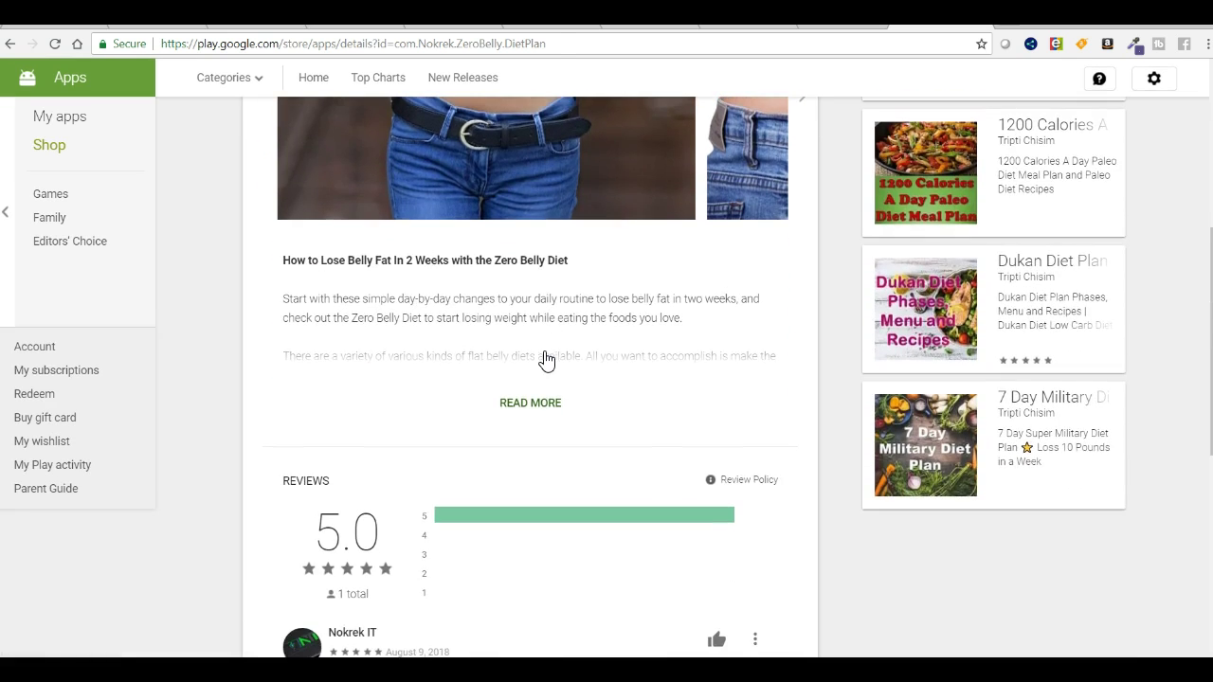
scroll(545, 358, "down", 4)
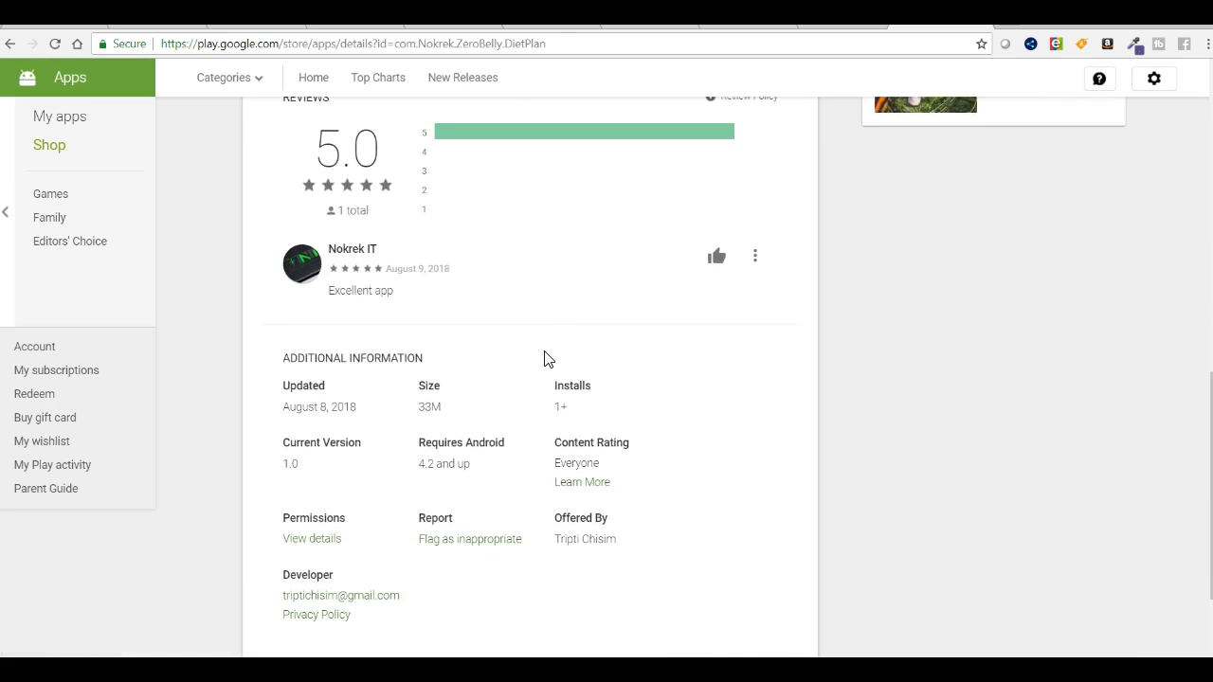
scroll(545, 358, "down", 2)
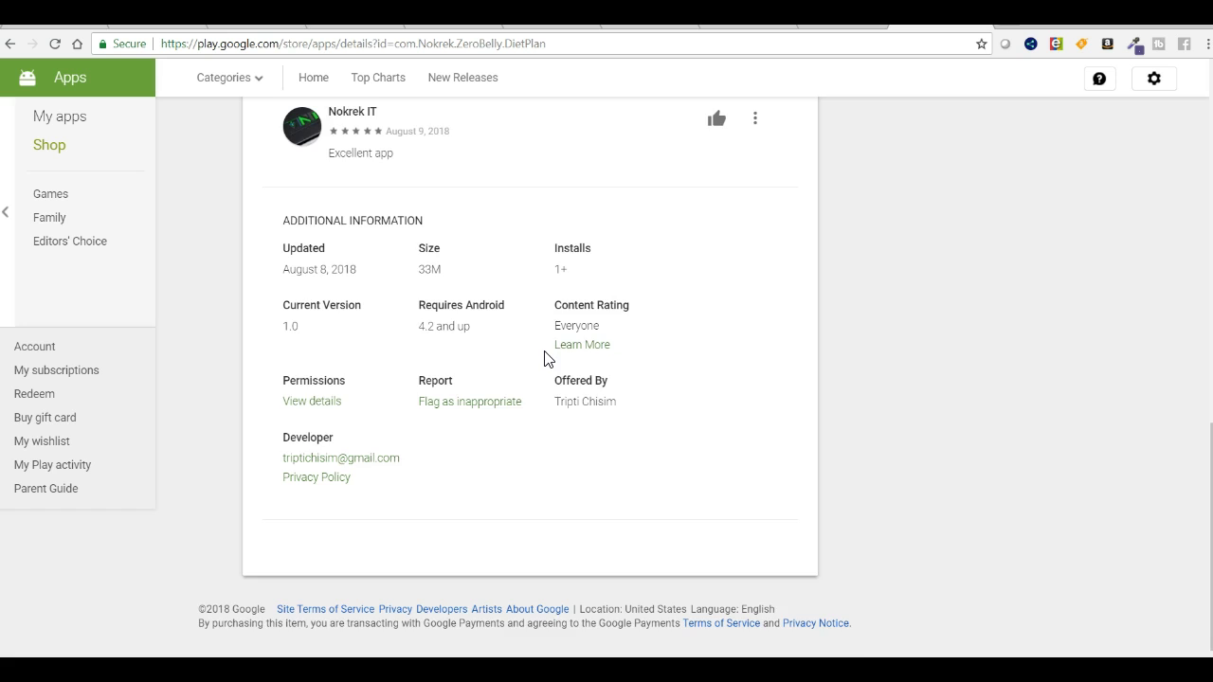
scroll(544, 358, "up", 8)
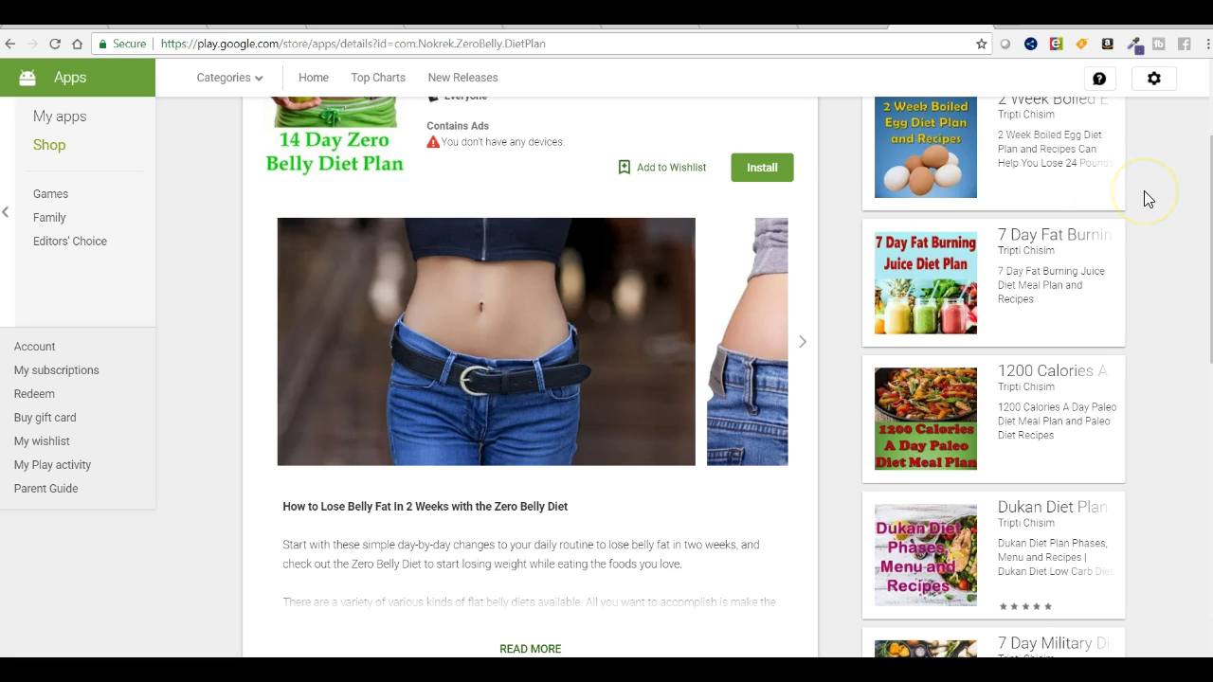
scroll(1144, 198, "up", 3)
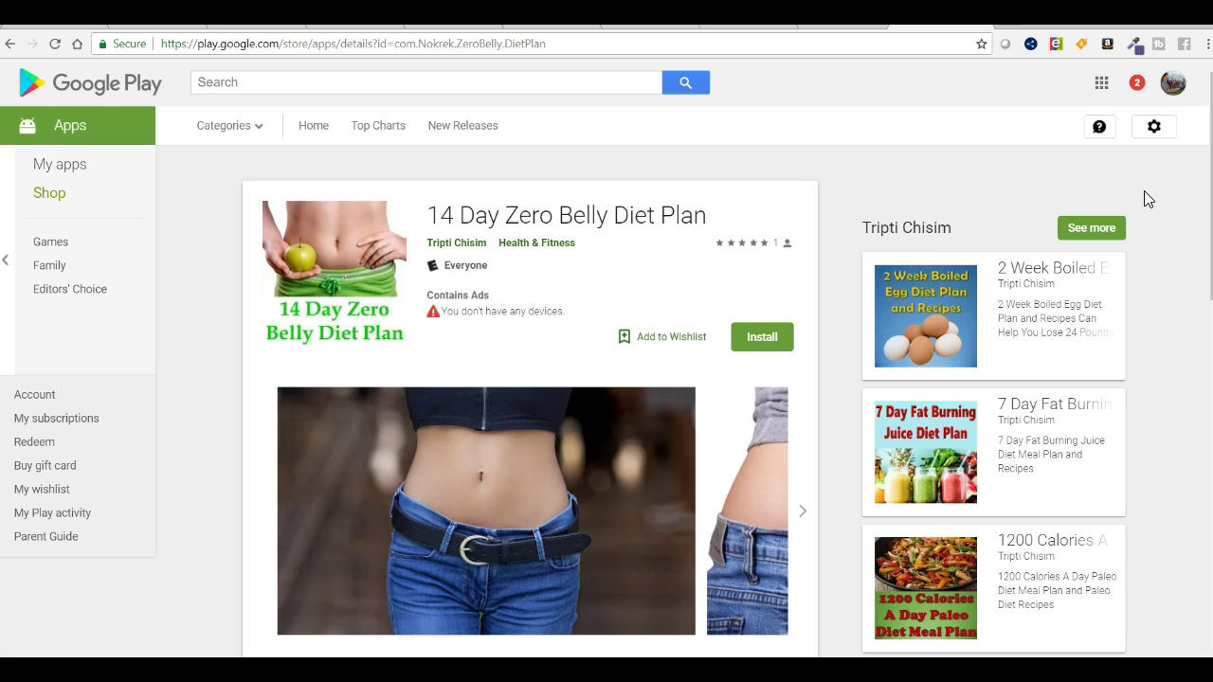
scroll(1143, 198, "down", 1)
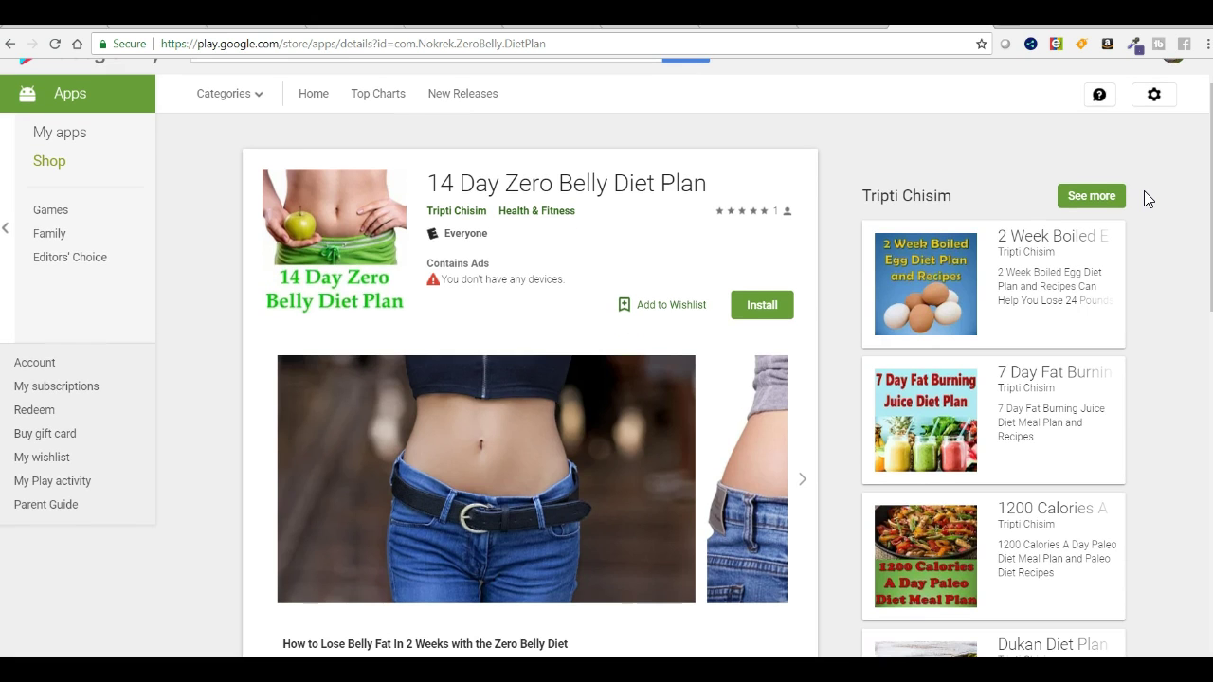